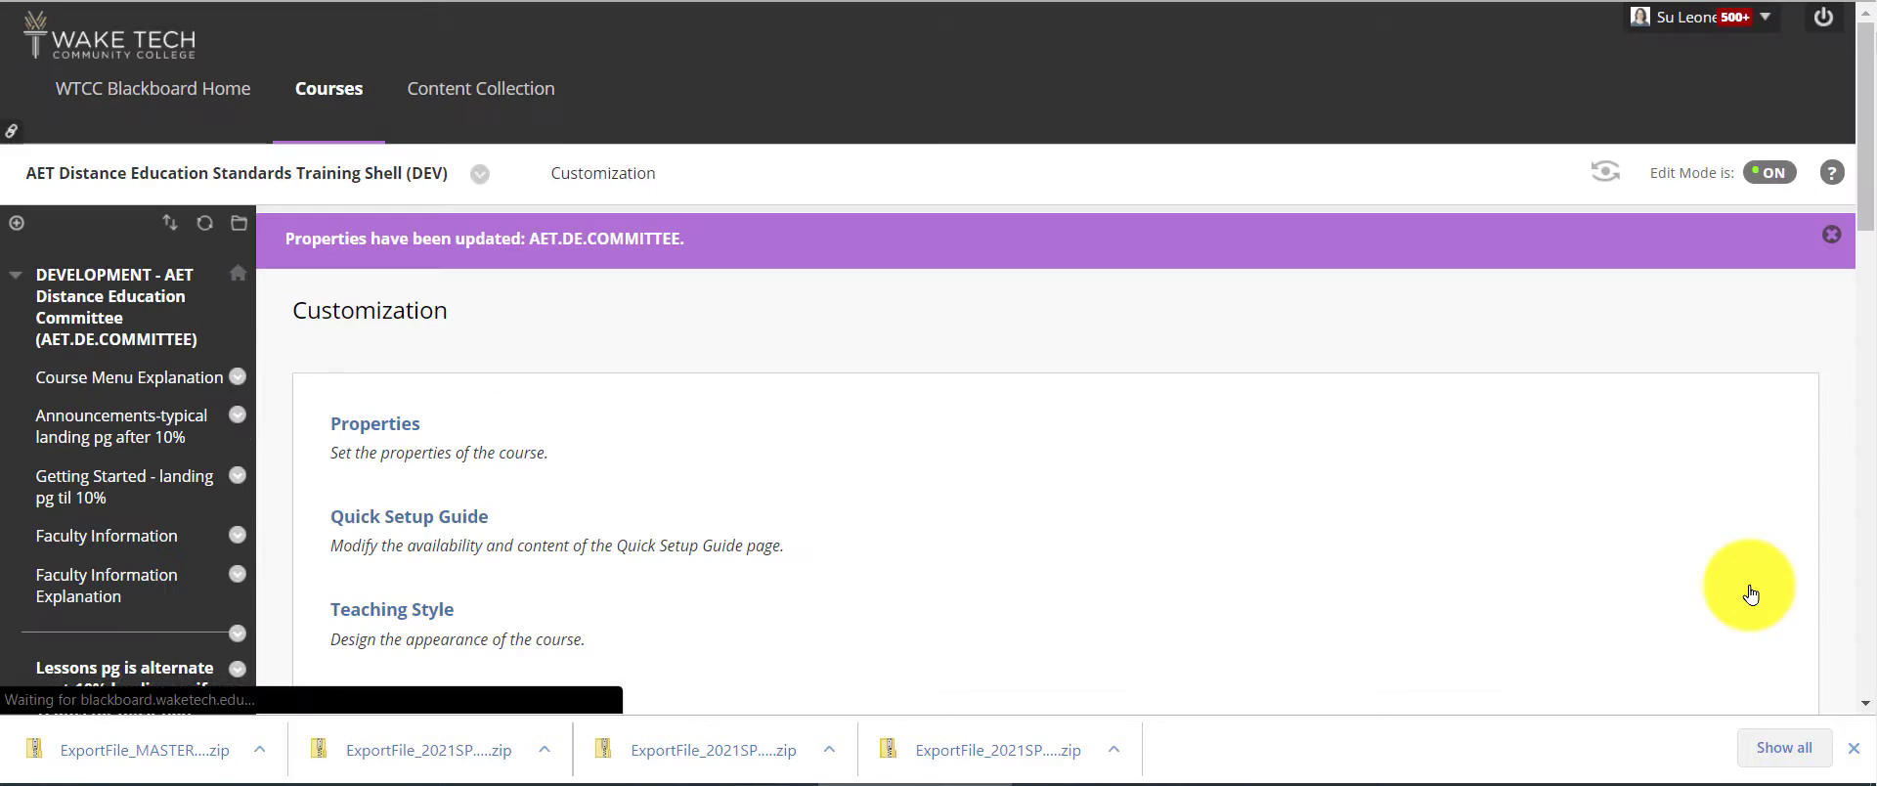
Step: Open the course's Quick Setup Guide from the customization options and cancel it without applying changes
scroll(589, 467, "down", 1)
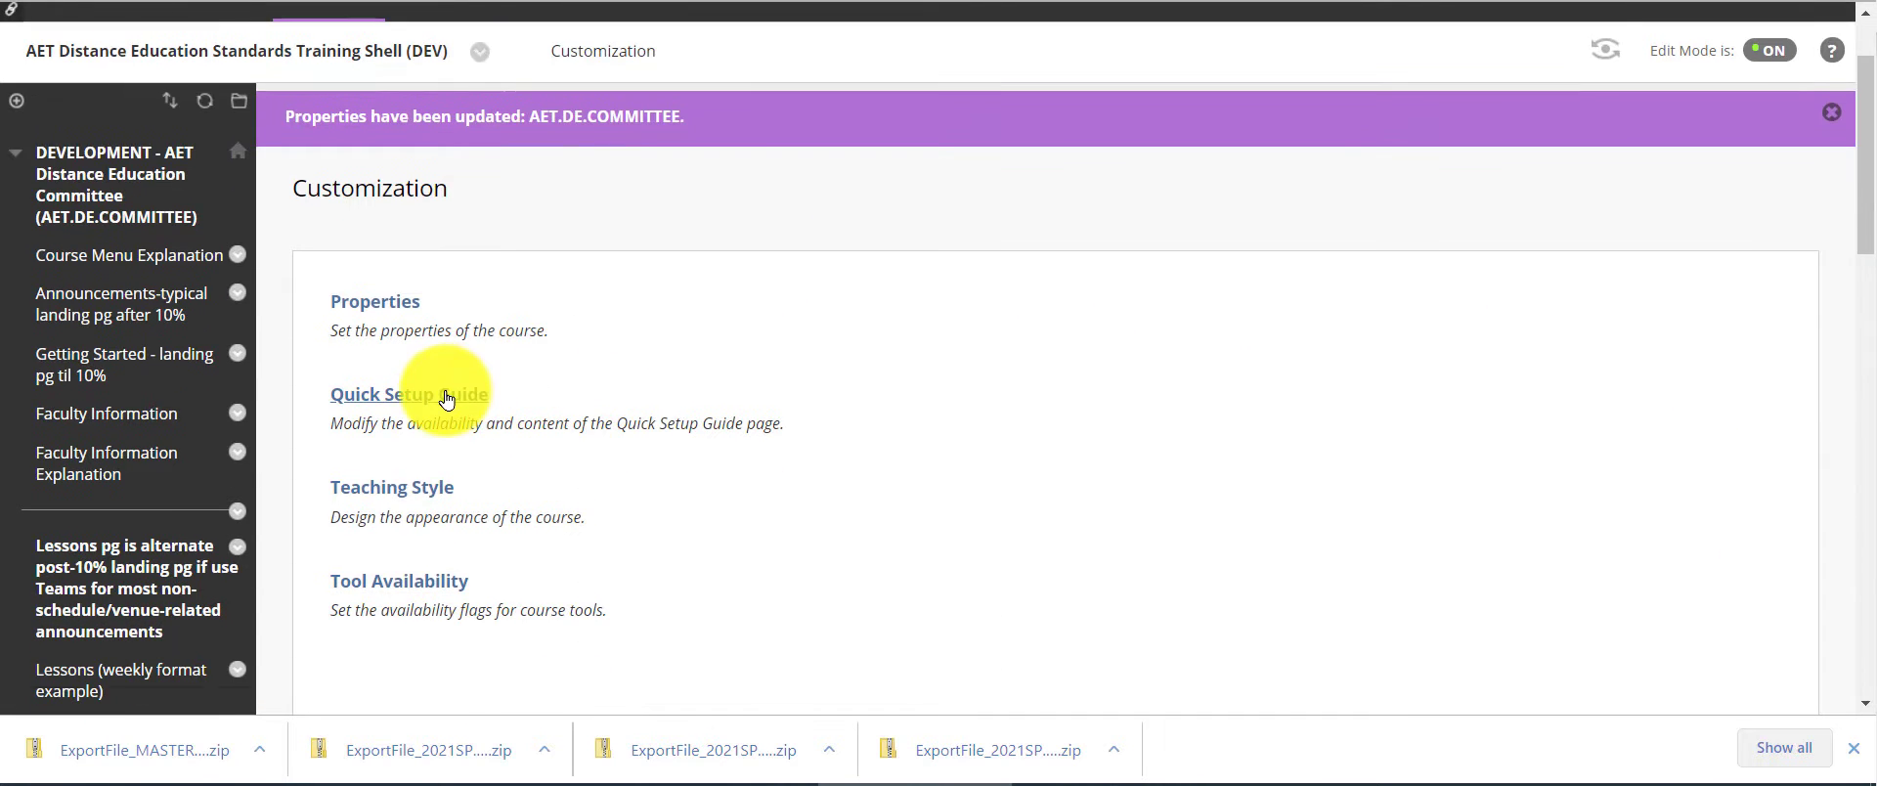
left_click(445, 395)
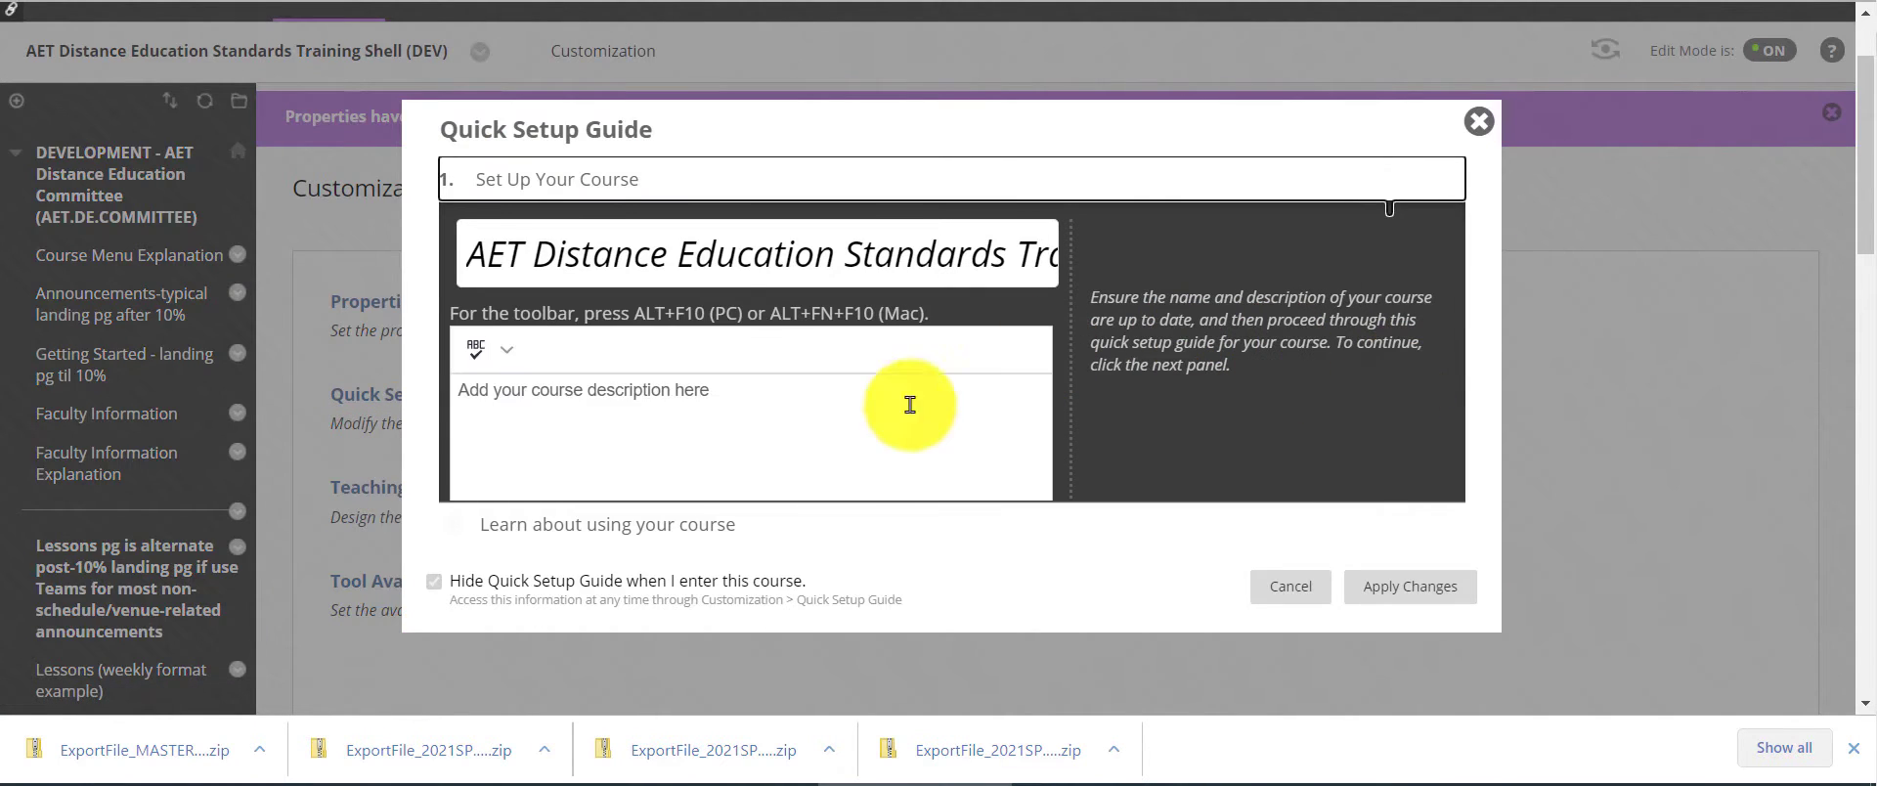
left_click(1290, 590)
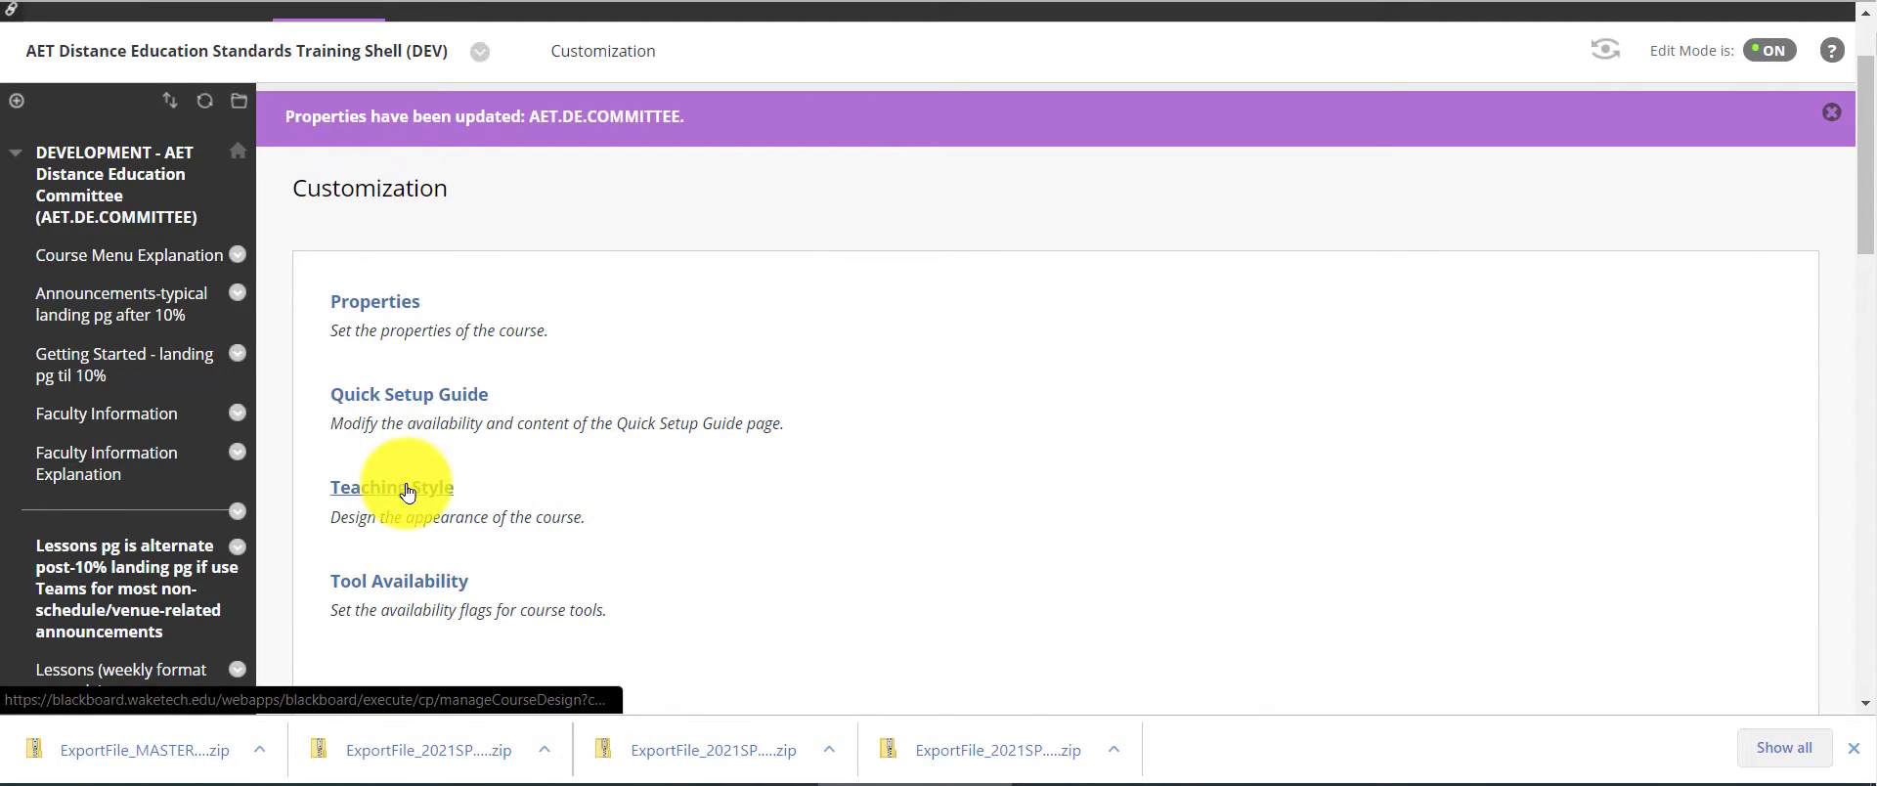
Step: Open the course's Tool Availability settings and review the listed tools and their availability options
left_click(386, 582)
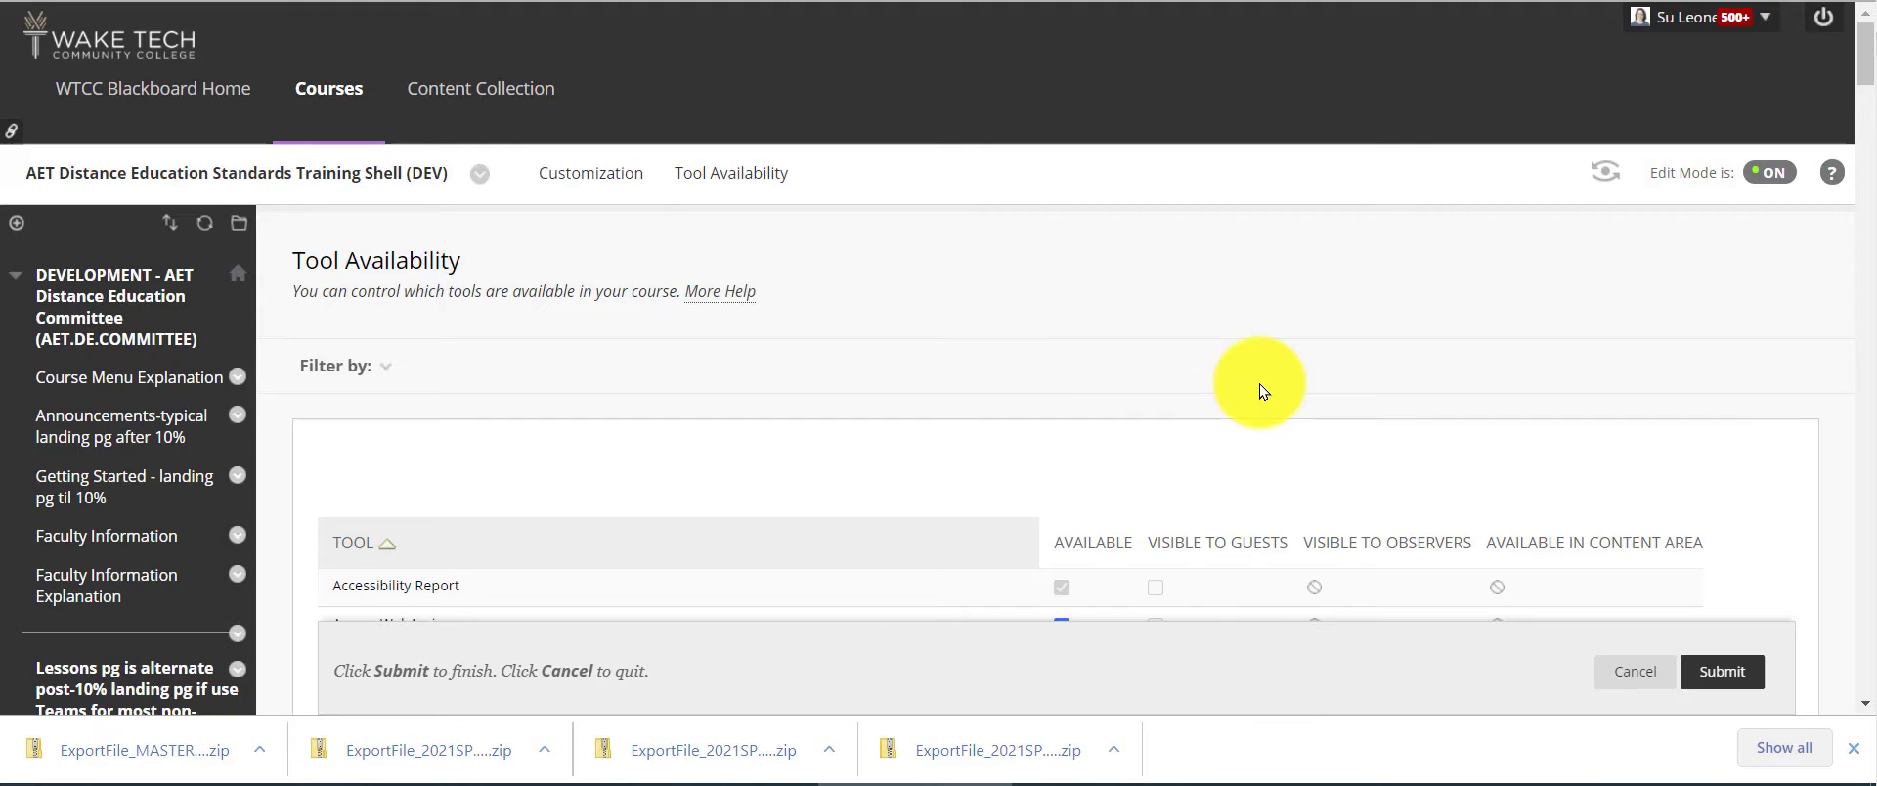
scroll(1259, 383, "down", 1)
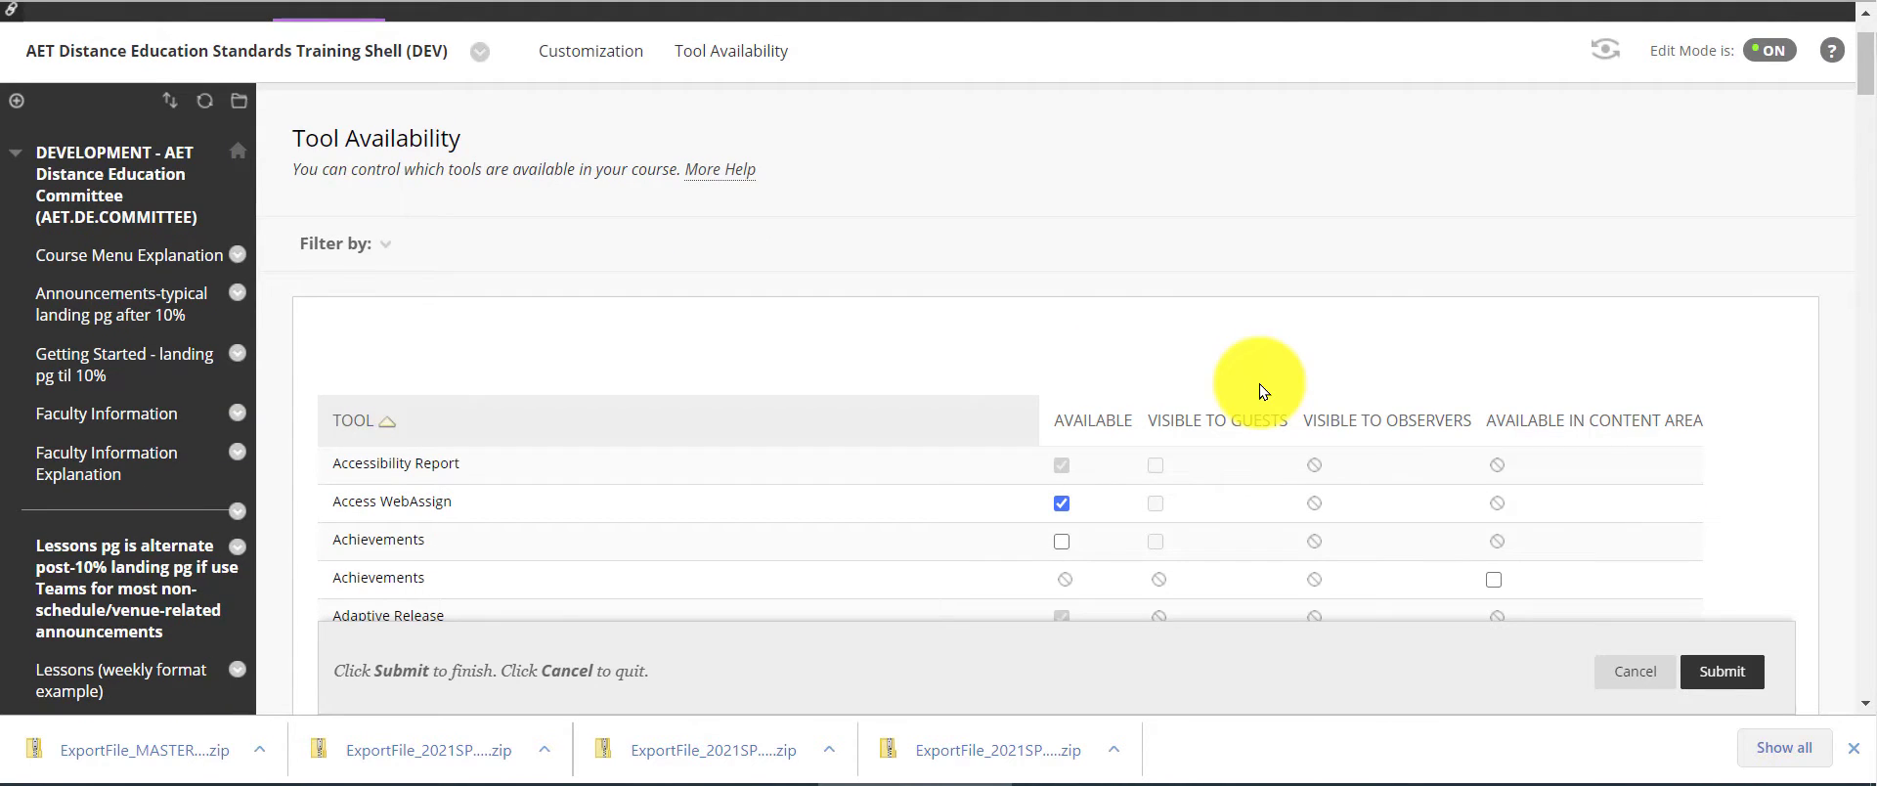
scroll(1259, 383, "down", 2)
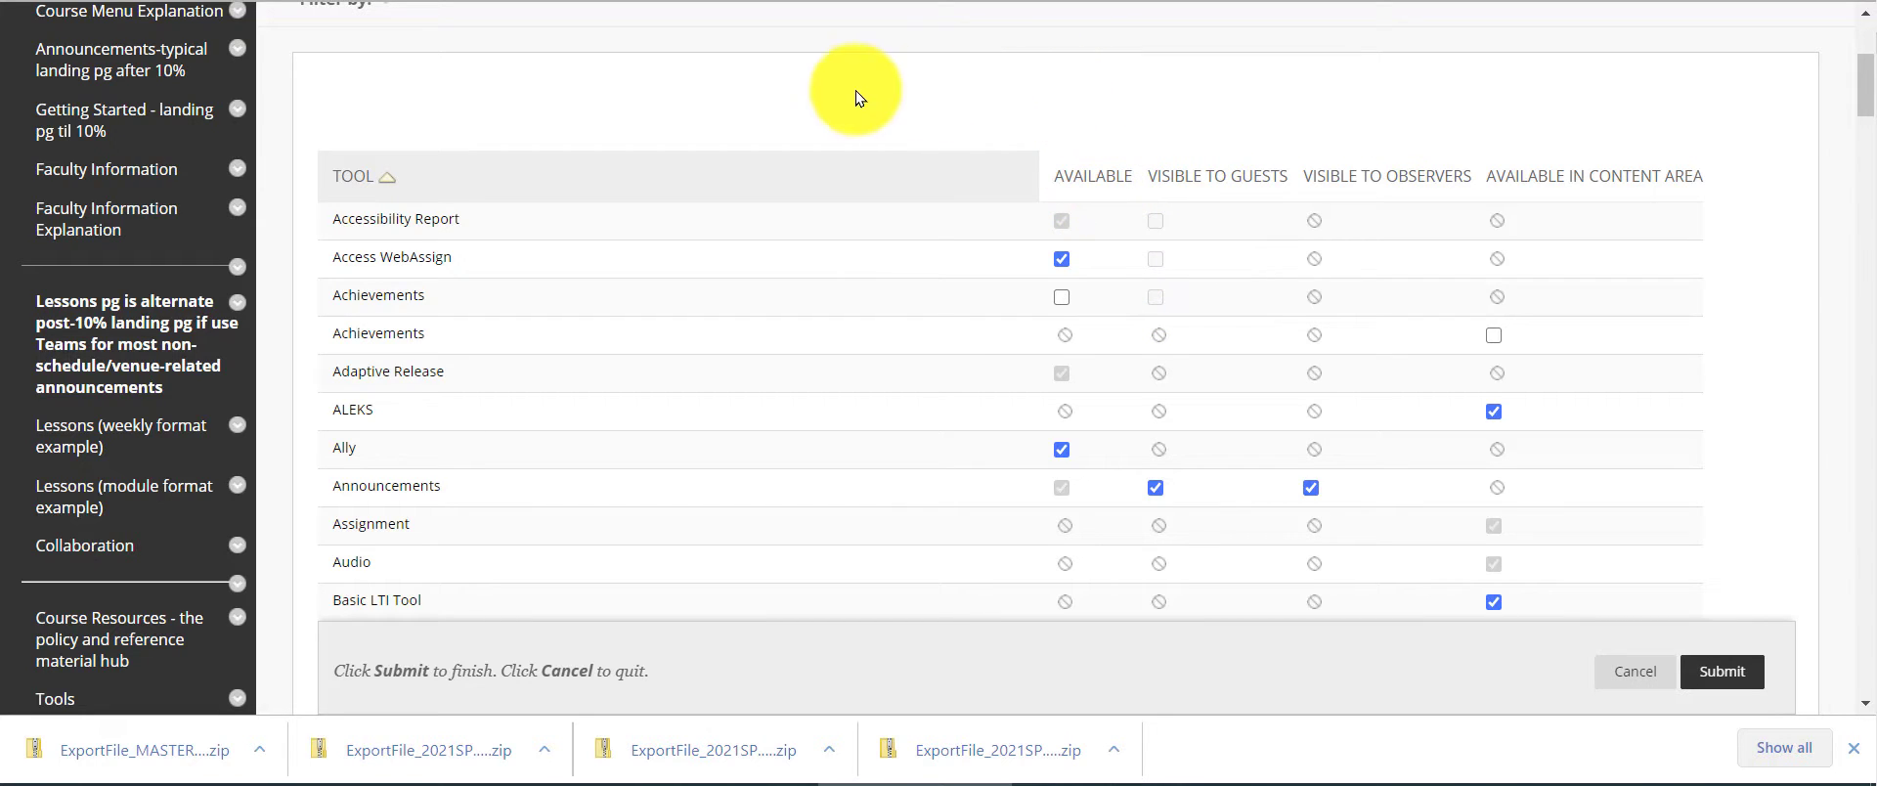
scroll(76, 208, "down", 5)
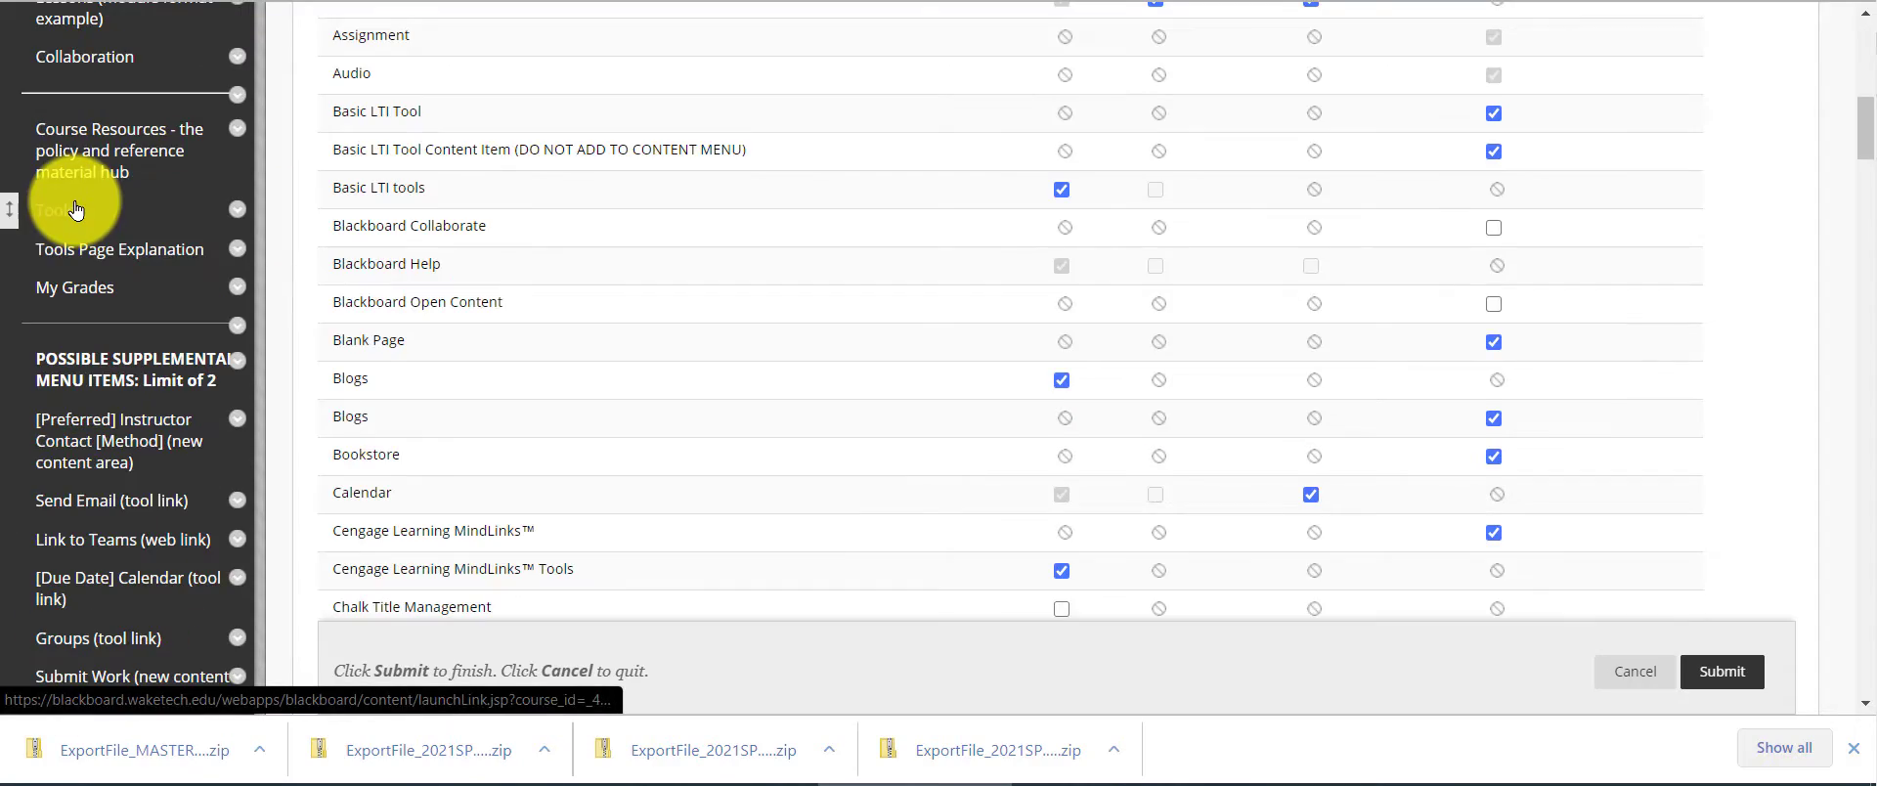
Step: Check the course's Tools page, return to the Tool Availability list and continue reviewing it
left_click(76, 209)
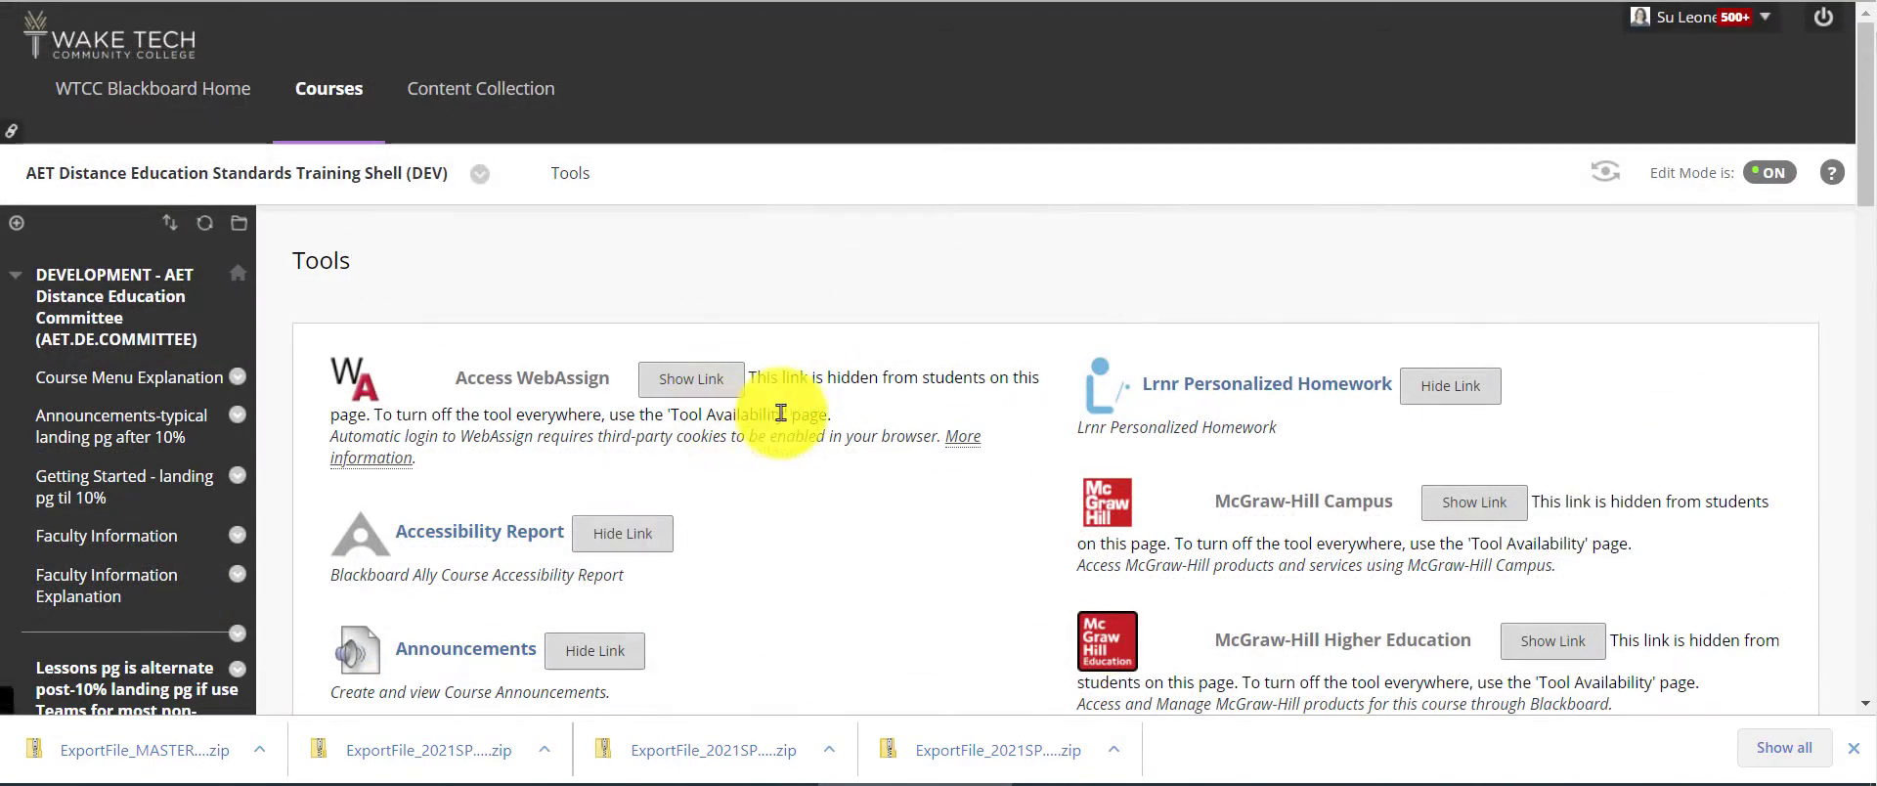
left_click(623, 534)
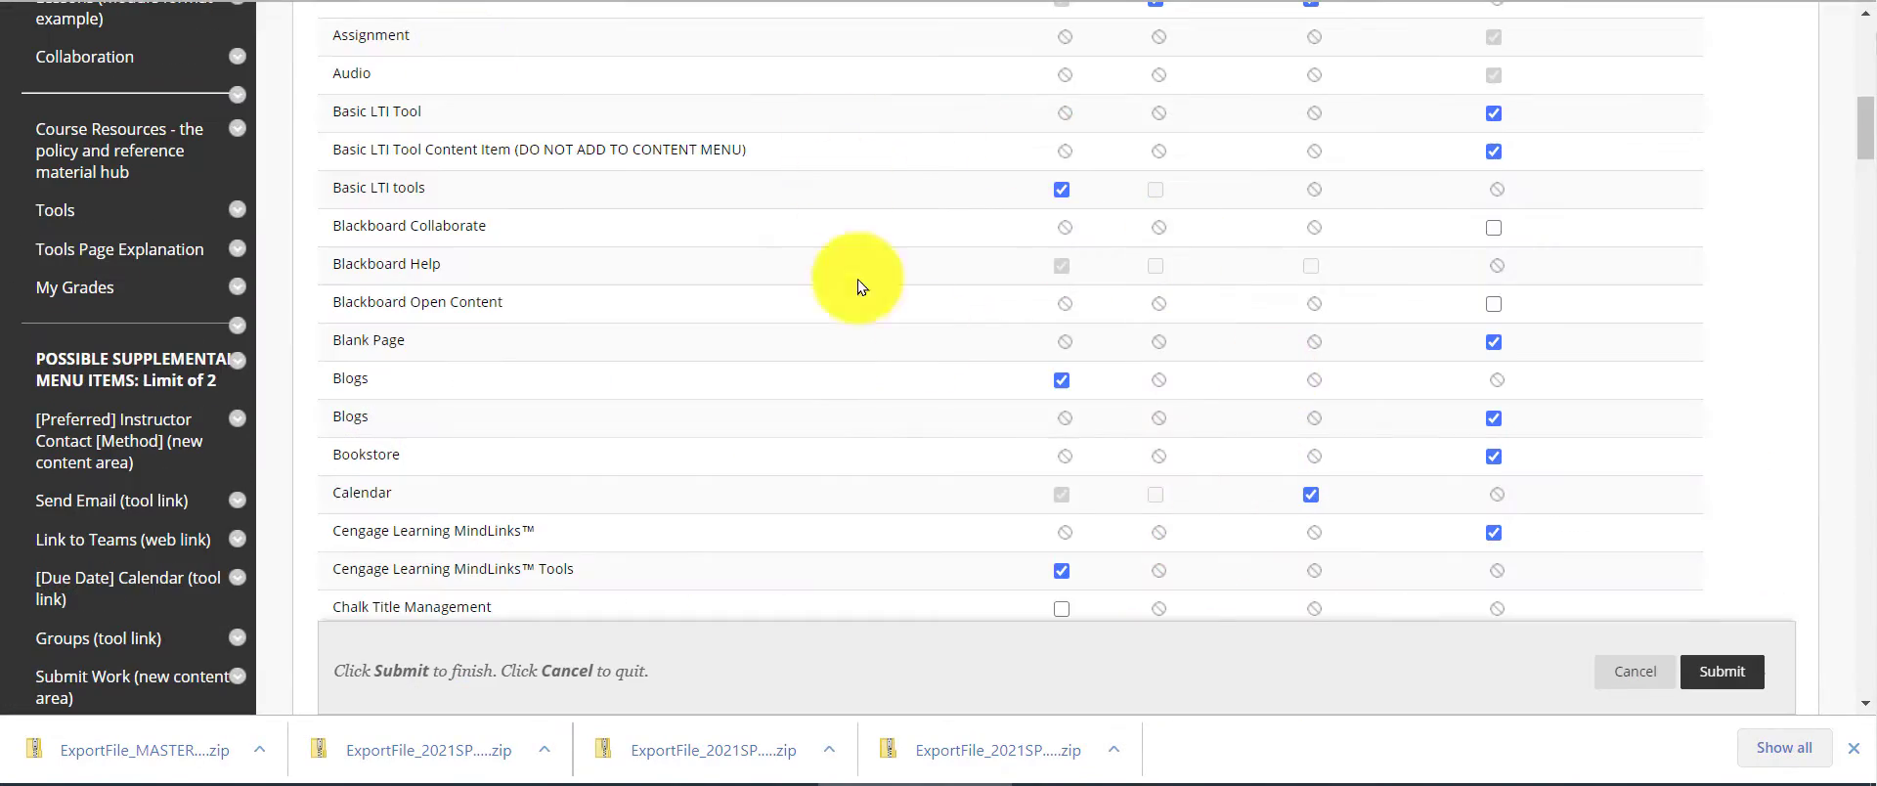
scroll(1160, 332, "down", 3)
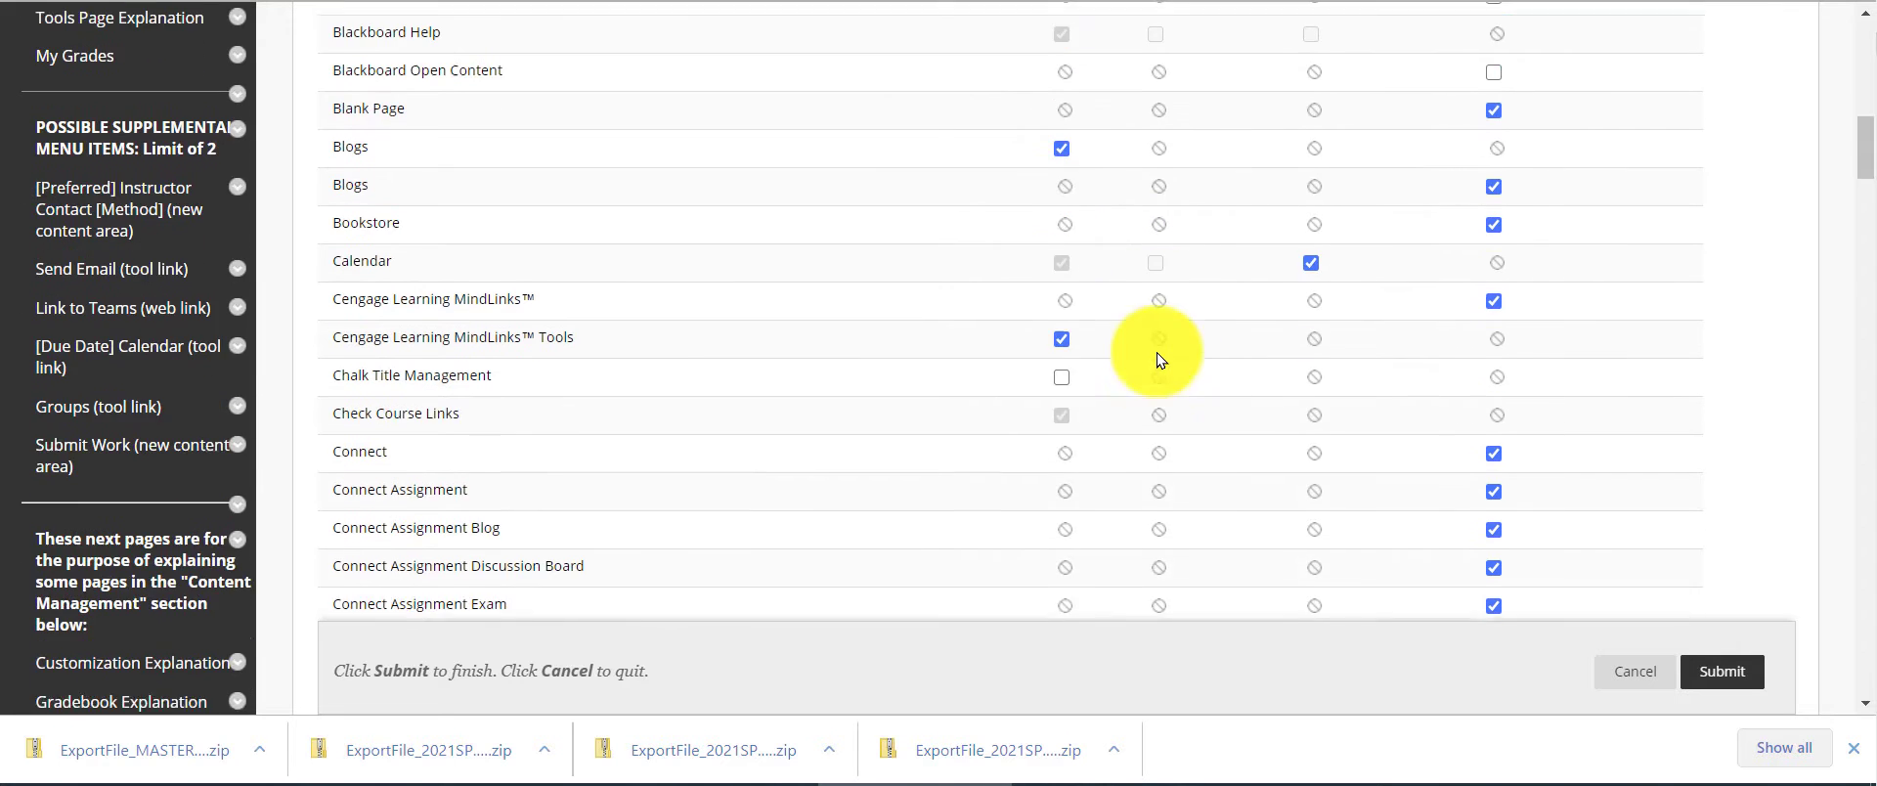
Step: Turn off the Available setting for Access WebAssign and McGraw-Hill Higher Education
scroll(1157, 348, "up", 10)
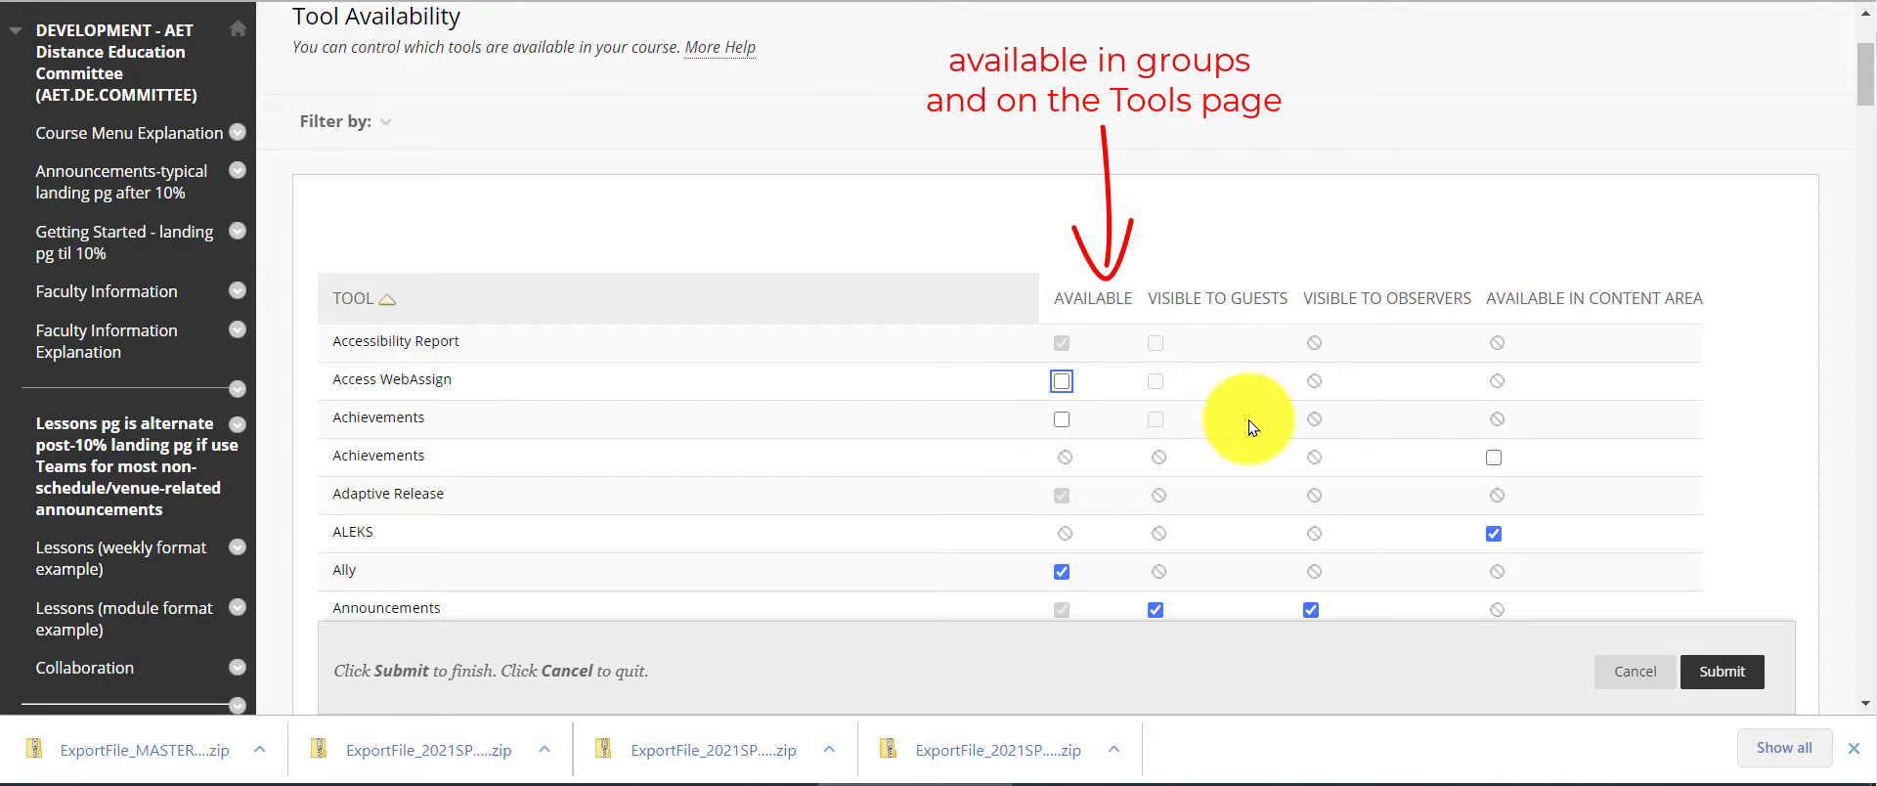
scroll(1251, 420, "down", 4)
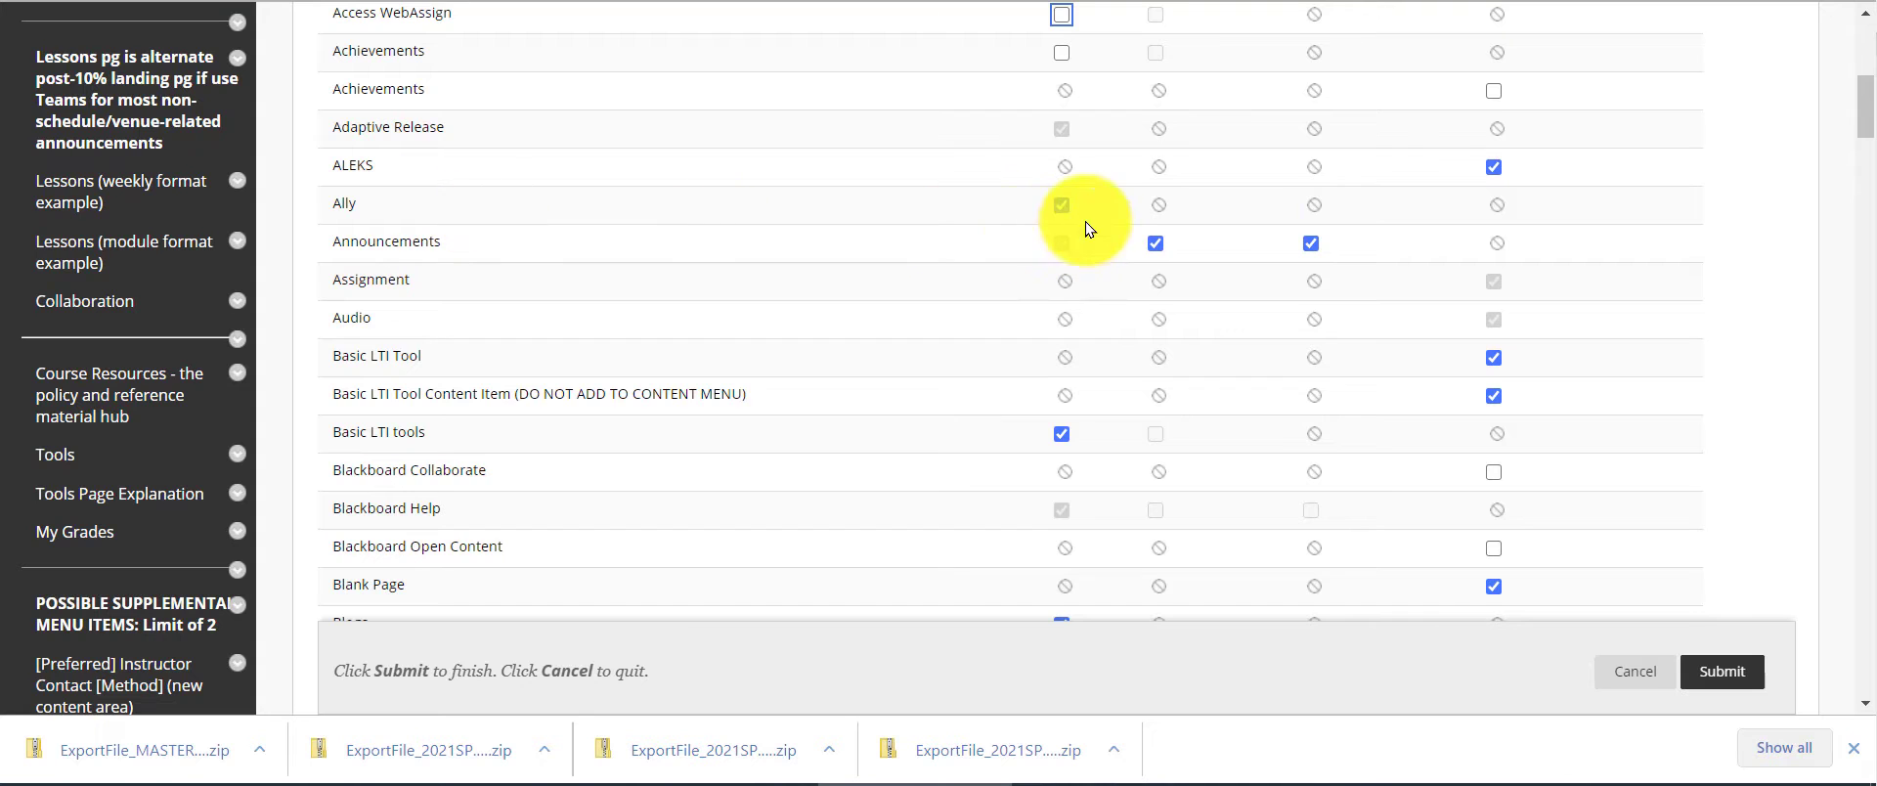
scroll(1229, 438, "down", 3)
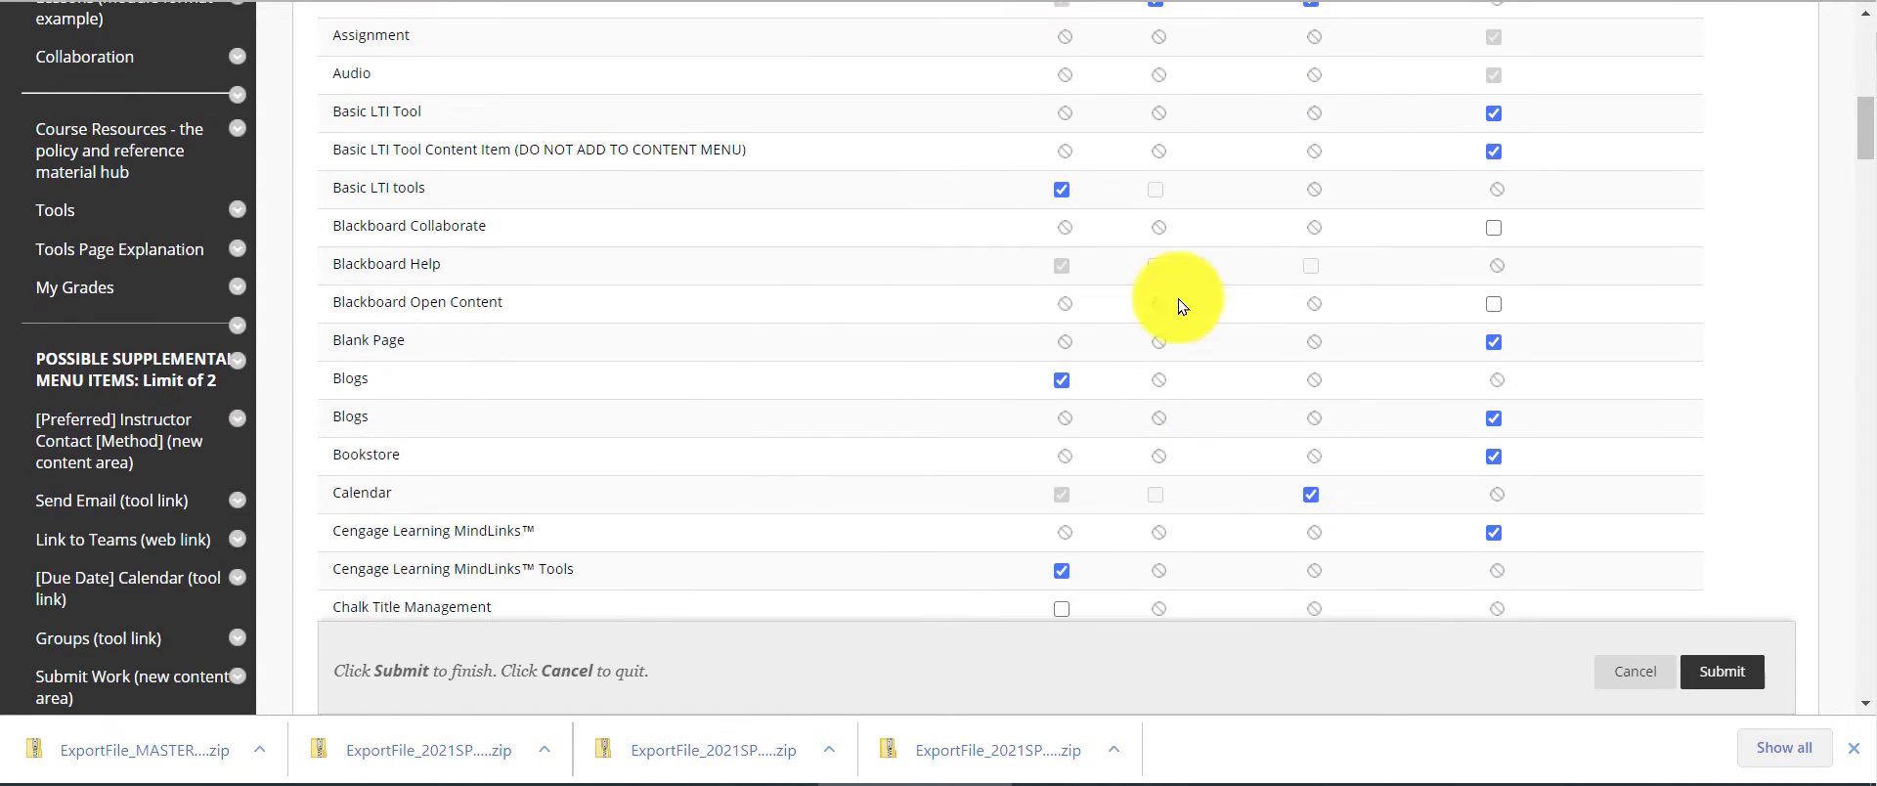
scroll(424, 270, "down", 12)
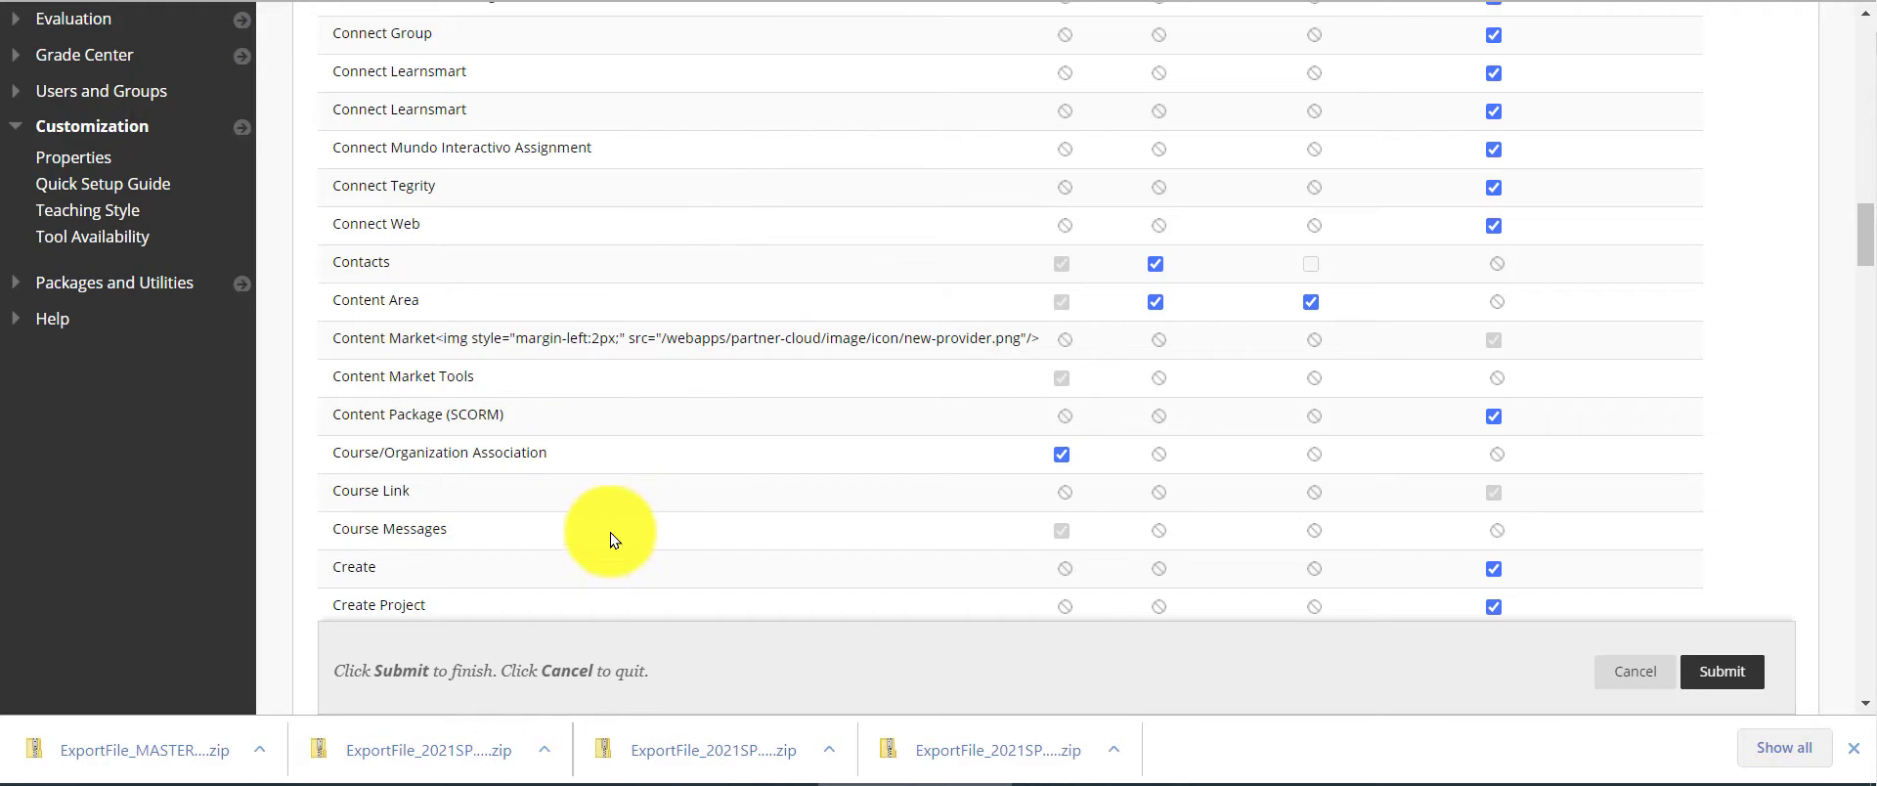
scroll(609, 531, "down", 4)
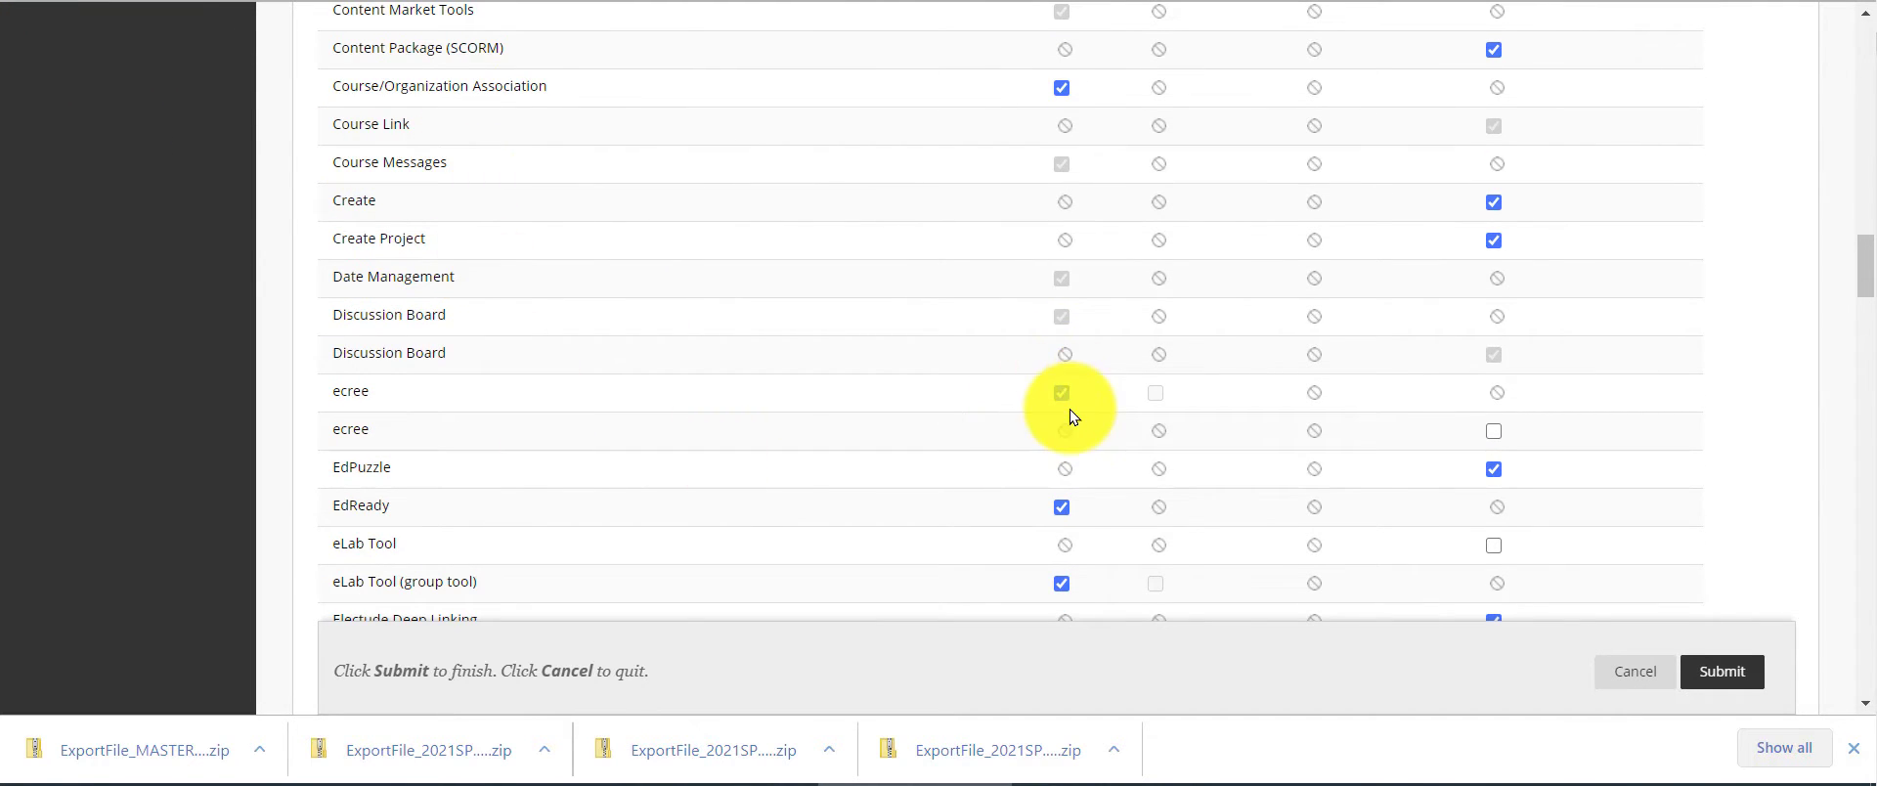
scroll(859, 209, "down", 20)
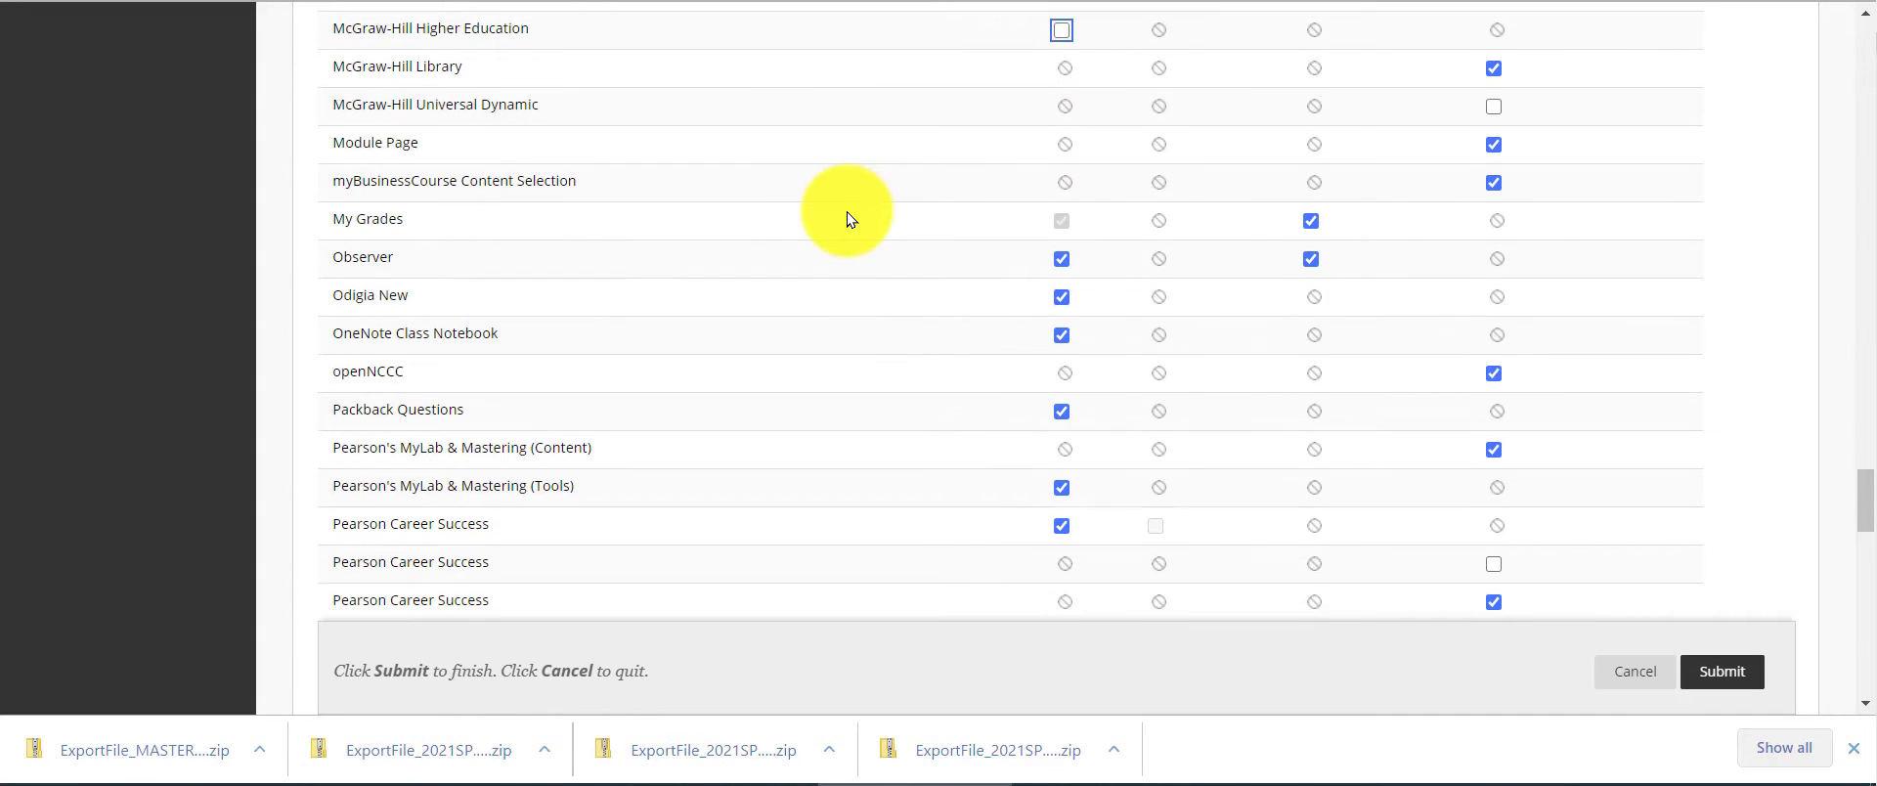
Step: Submit the tool availability settings and check the updated tool list
scroll(847, 211, "down", 4)
left_click_drag(1865, 527, 1865, 91)
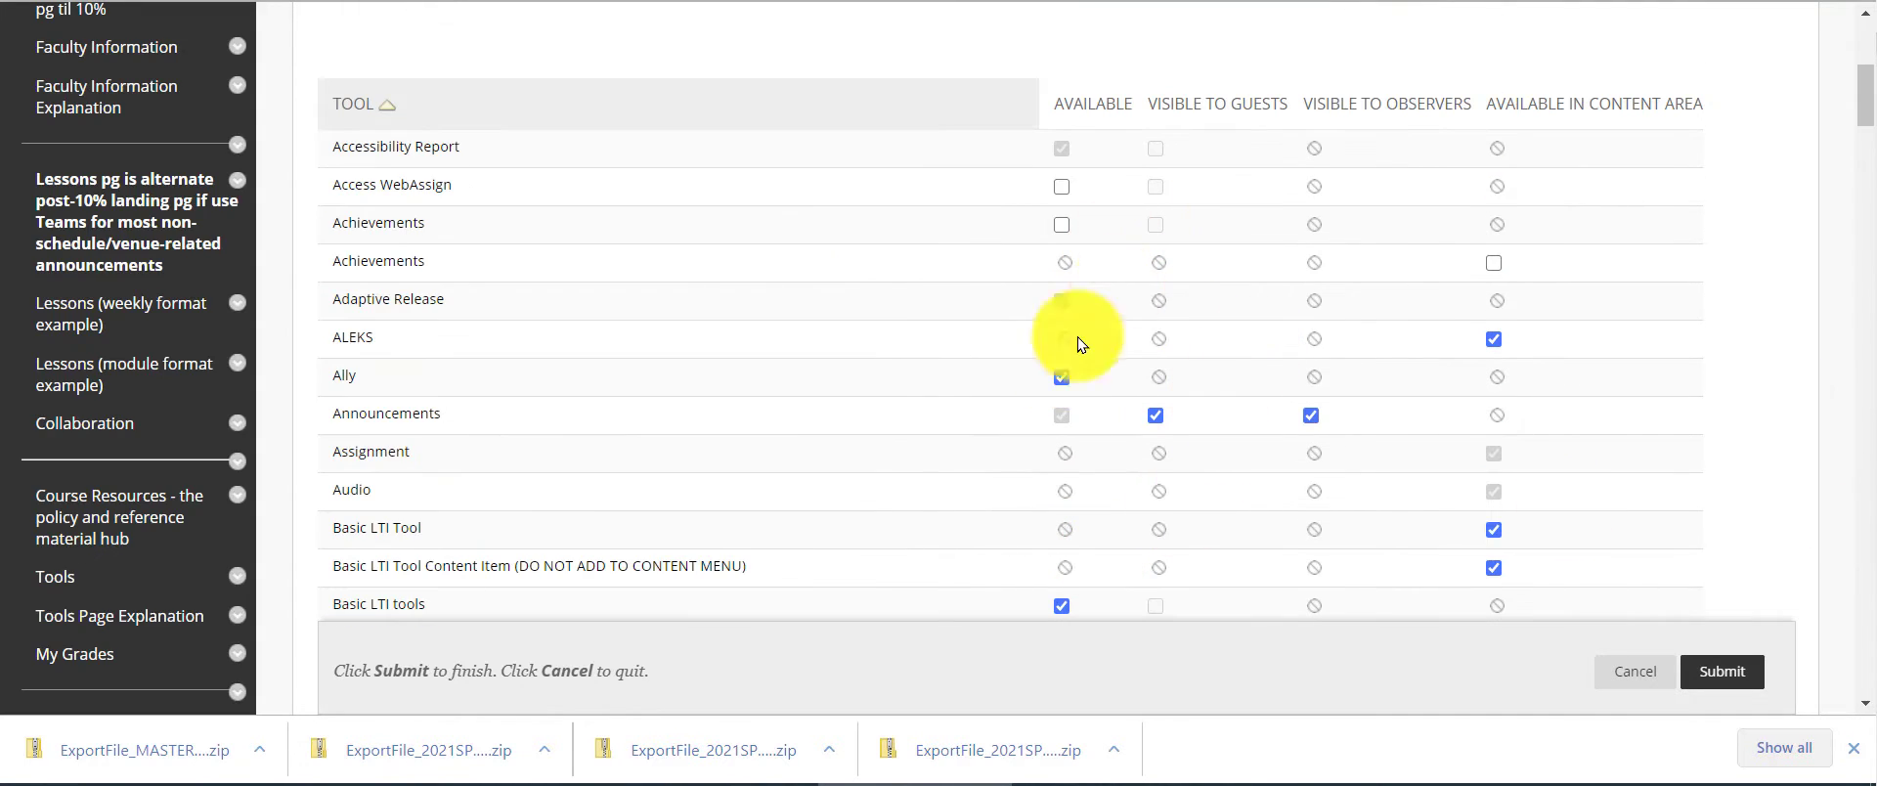
scroll(1375, 311, "up", 4)
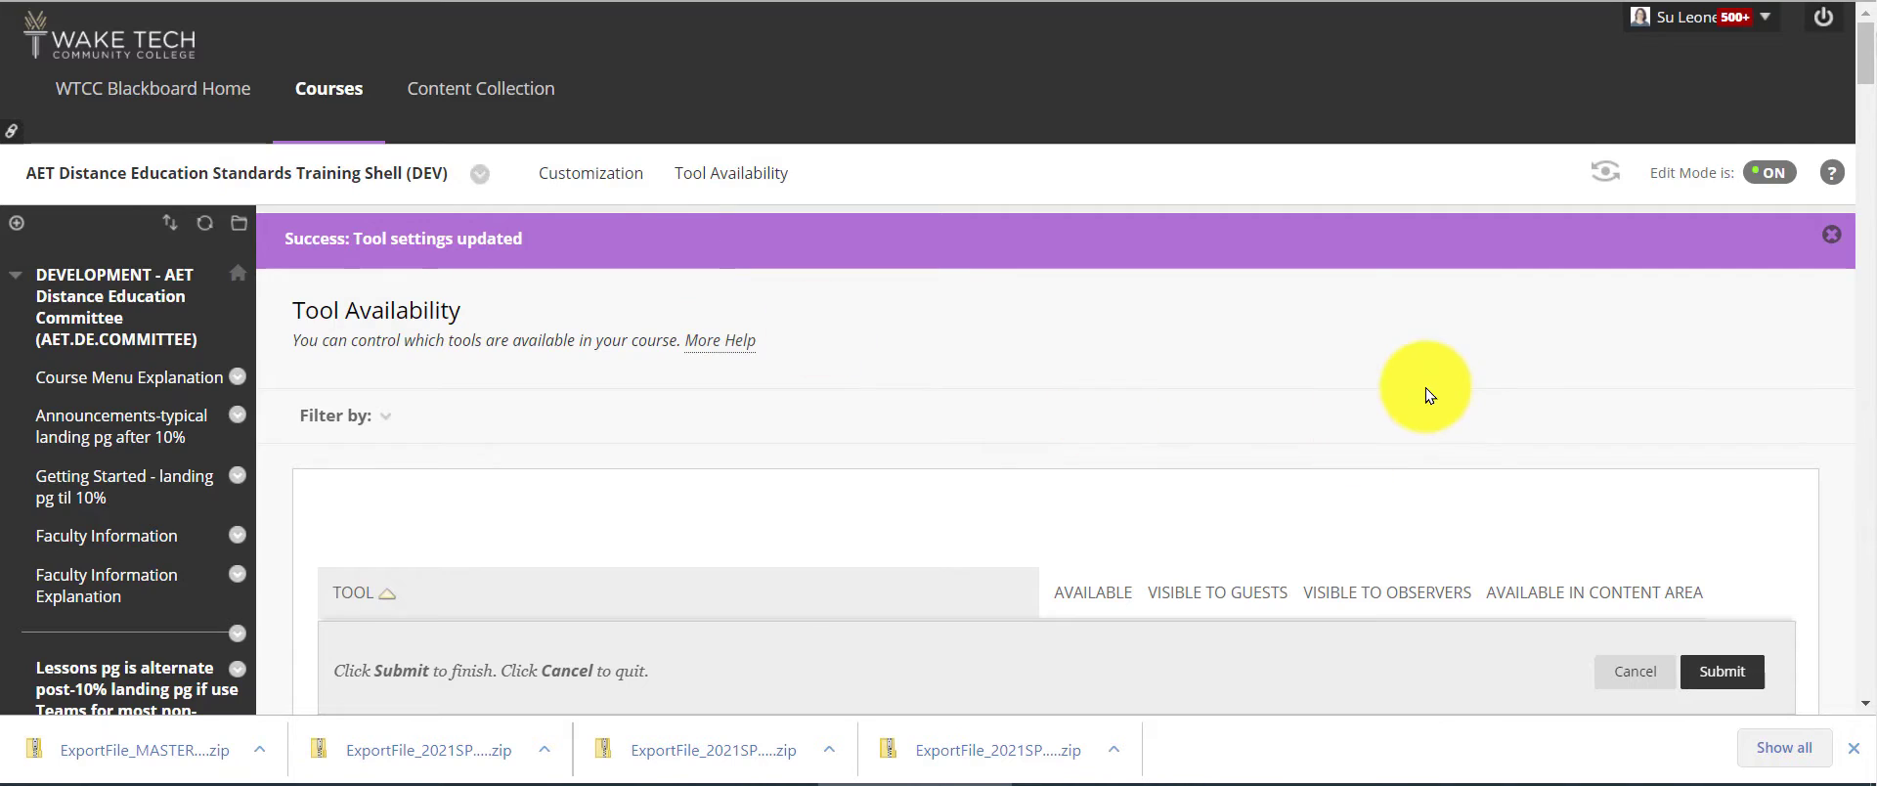
scroll(823, 568, "down", 4)
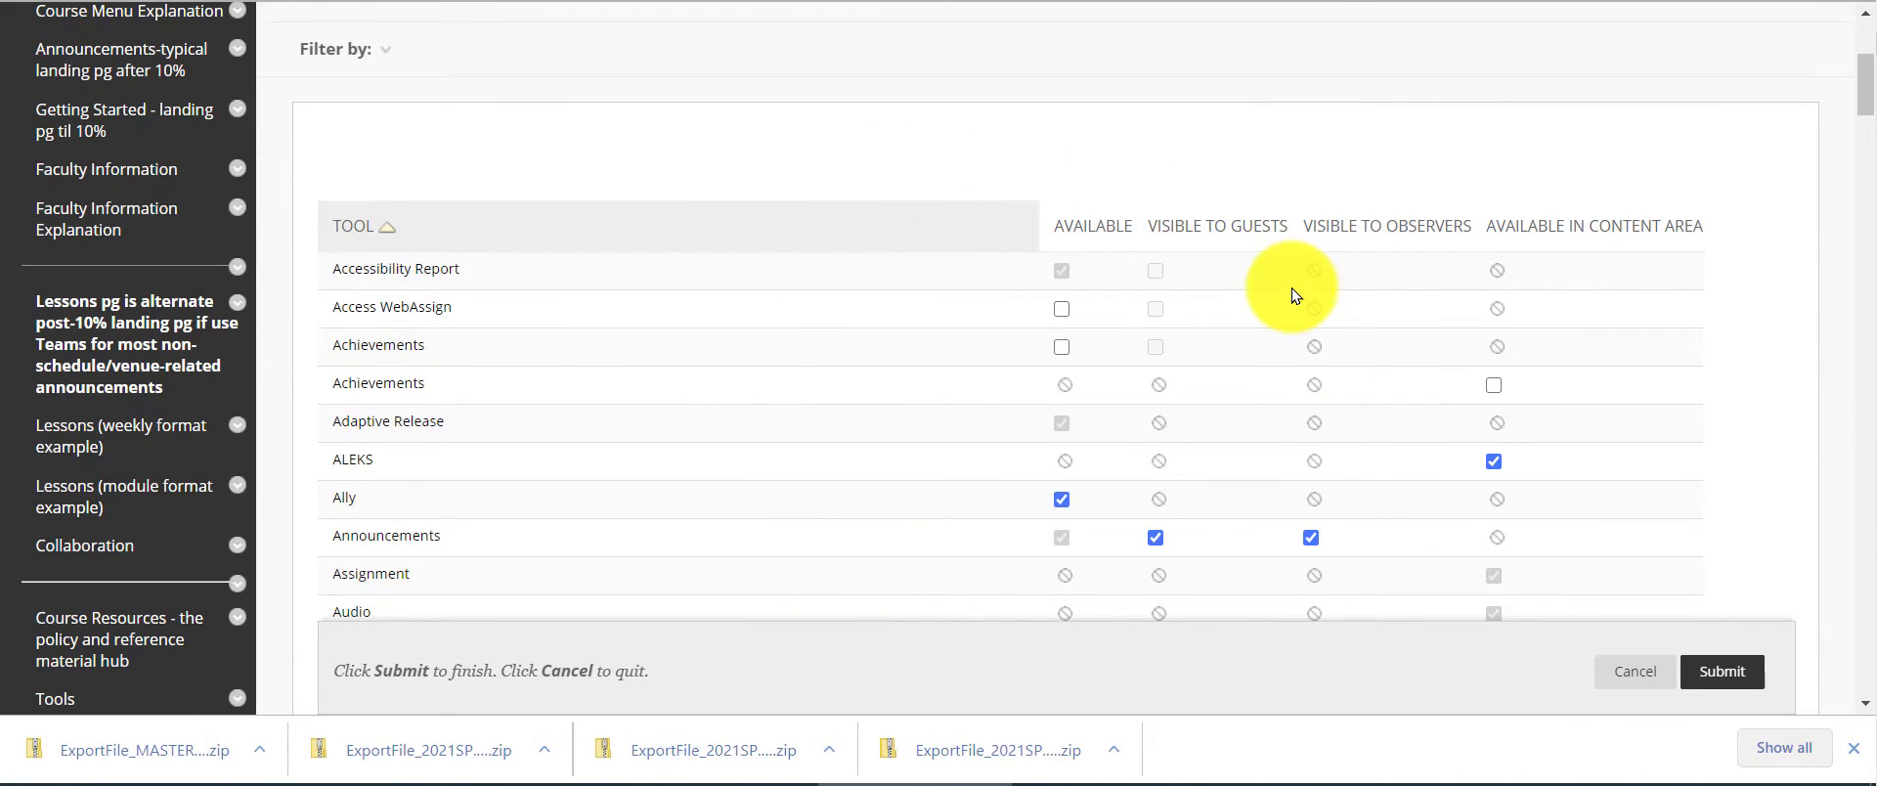
scroll(1293, 287, "up", 4)
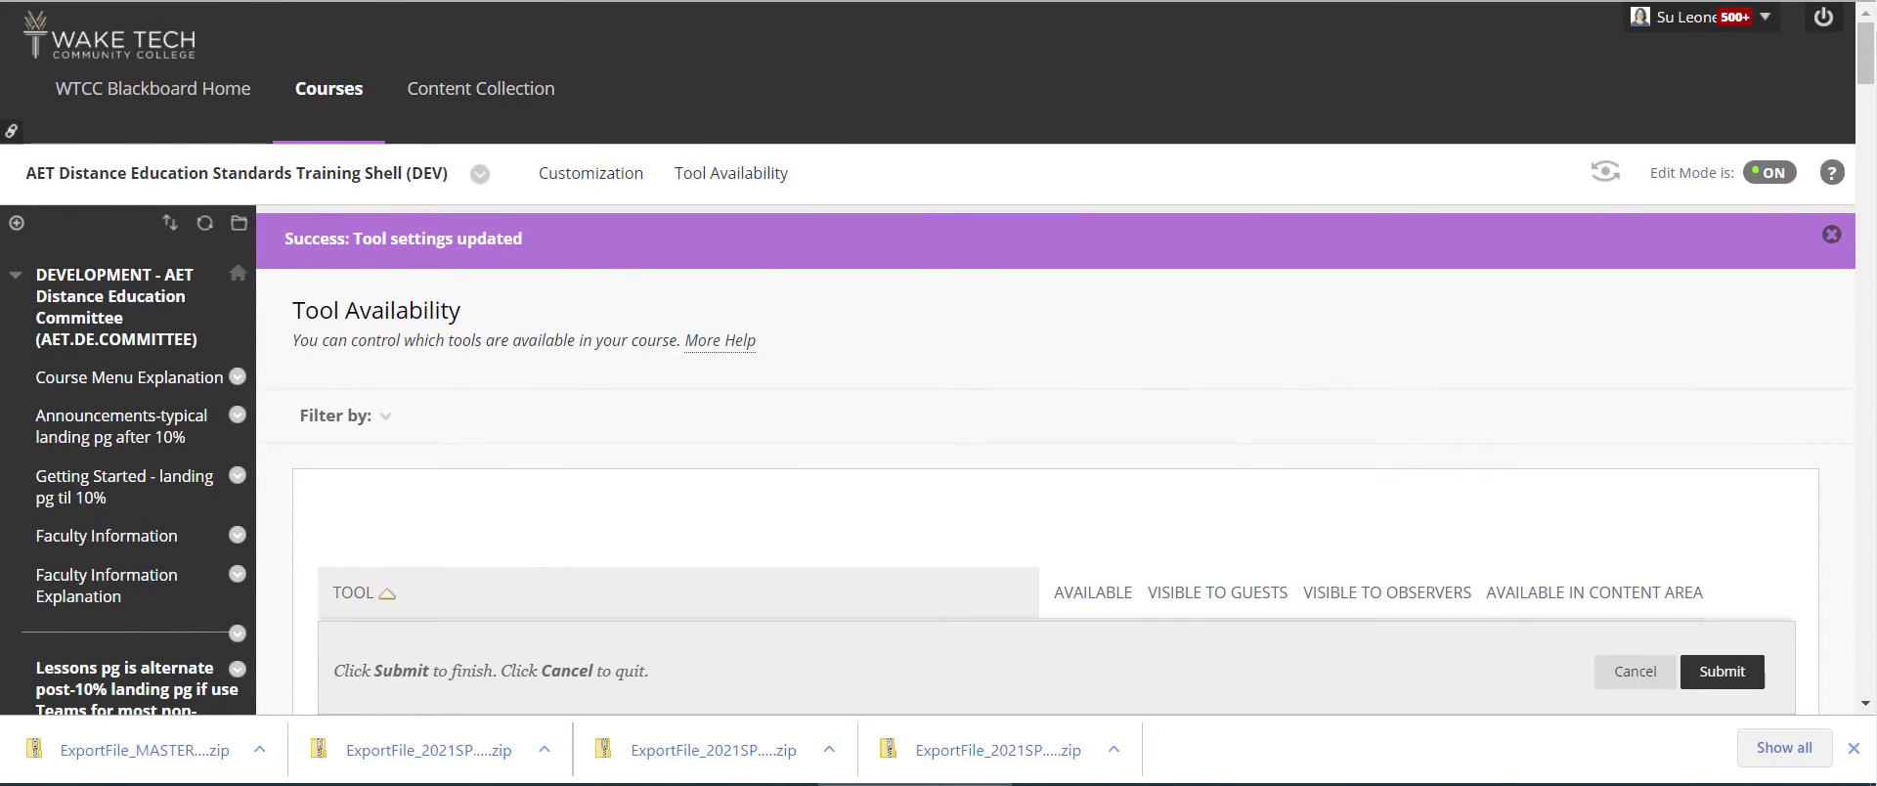
Step: Open the course's Teaching Style settings and set the entry point to "Announcements-typical landing pg after 10%"
left_click(590, 173)
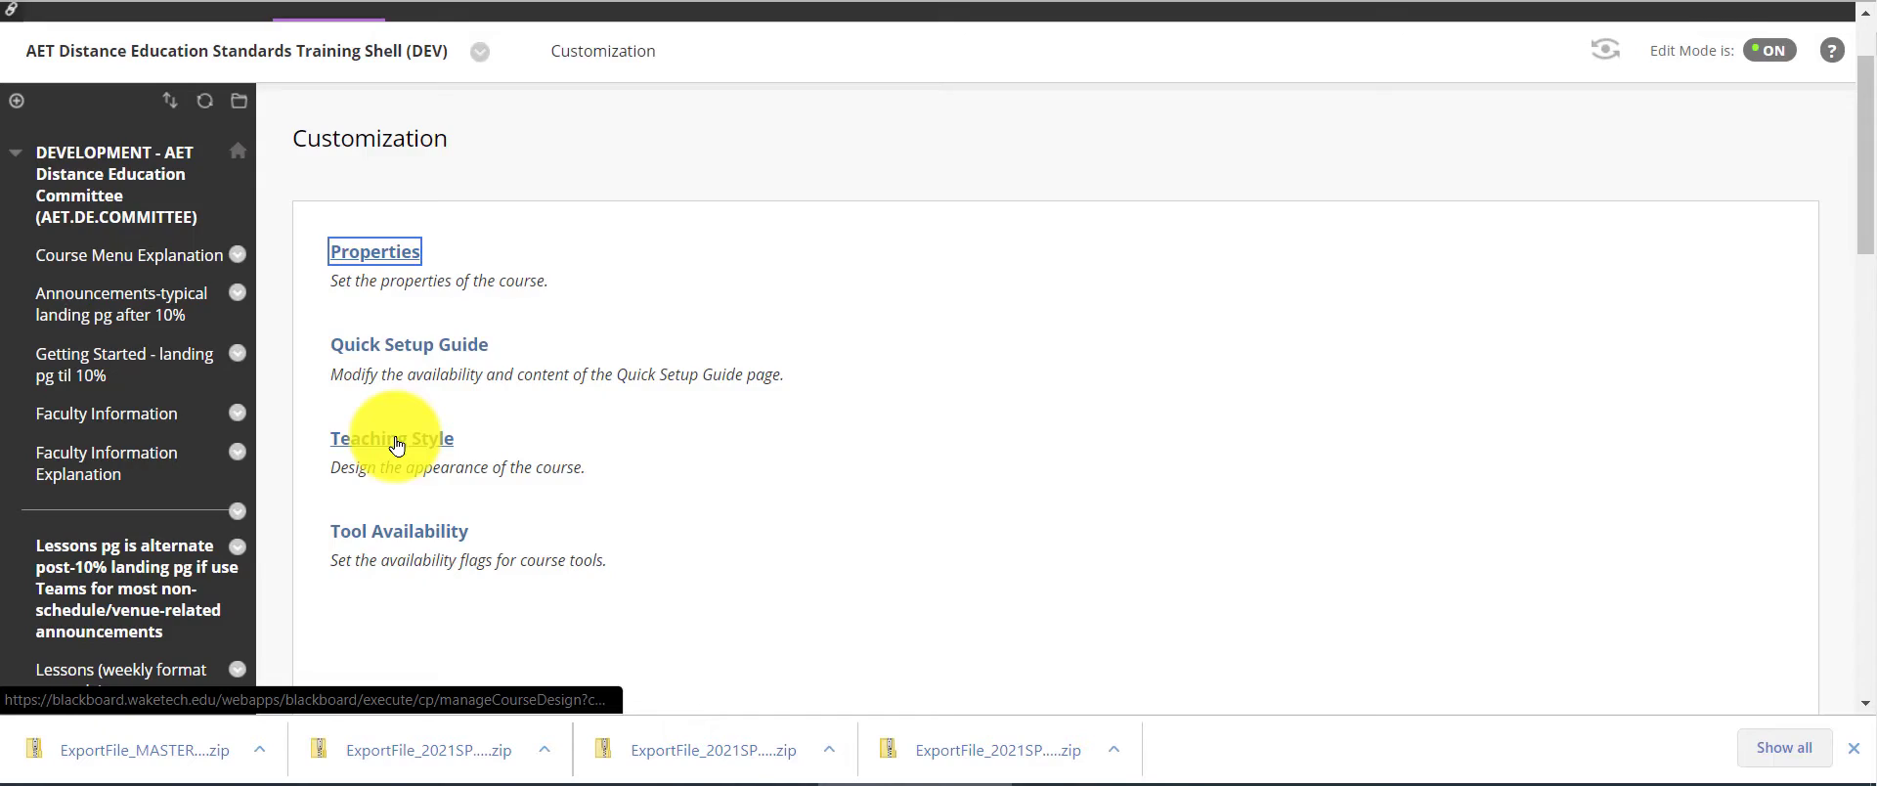
left_click(396, 446)
scroll(1292, 354, "down", 2)
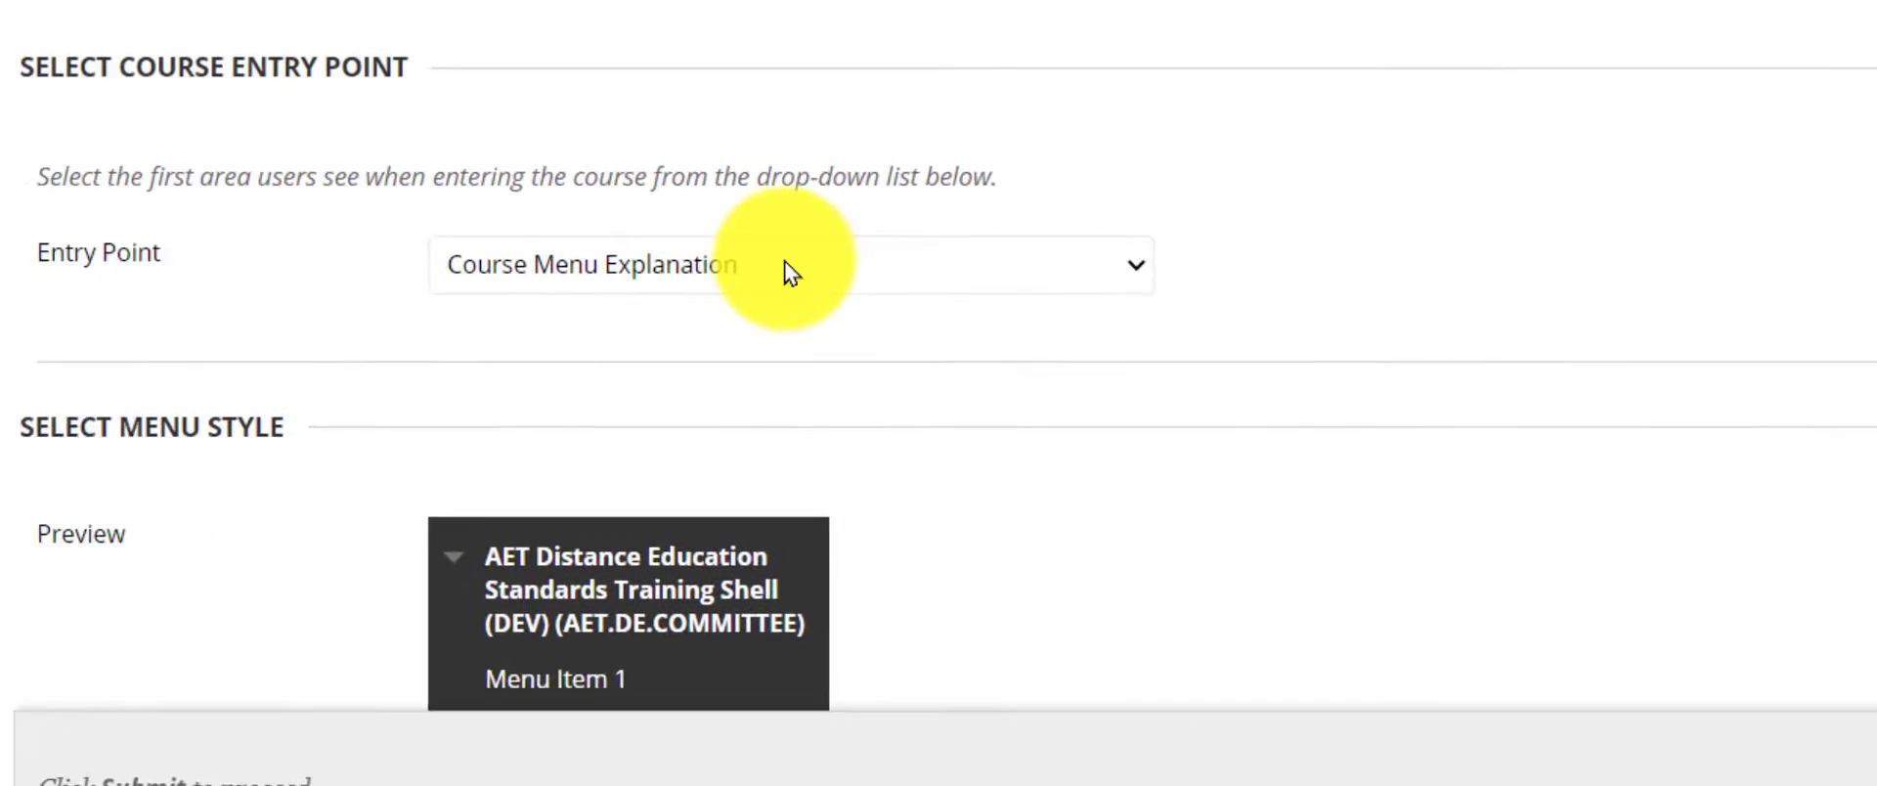
left_click(770, 227)
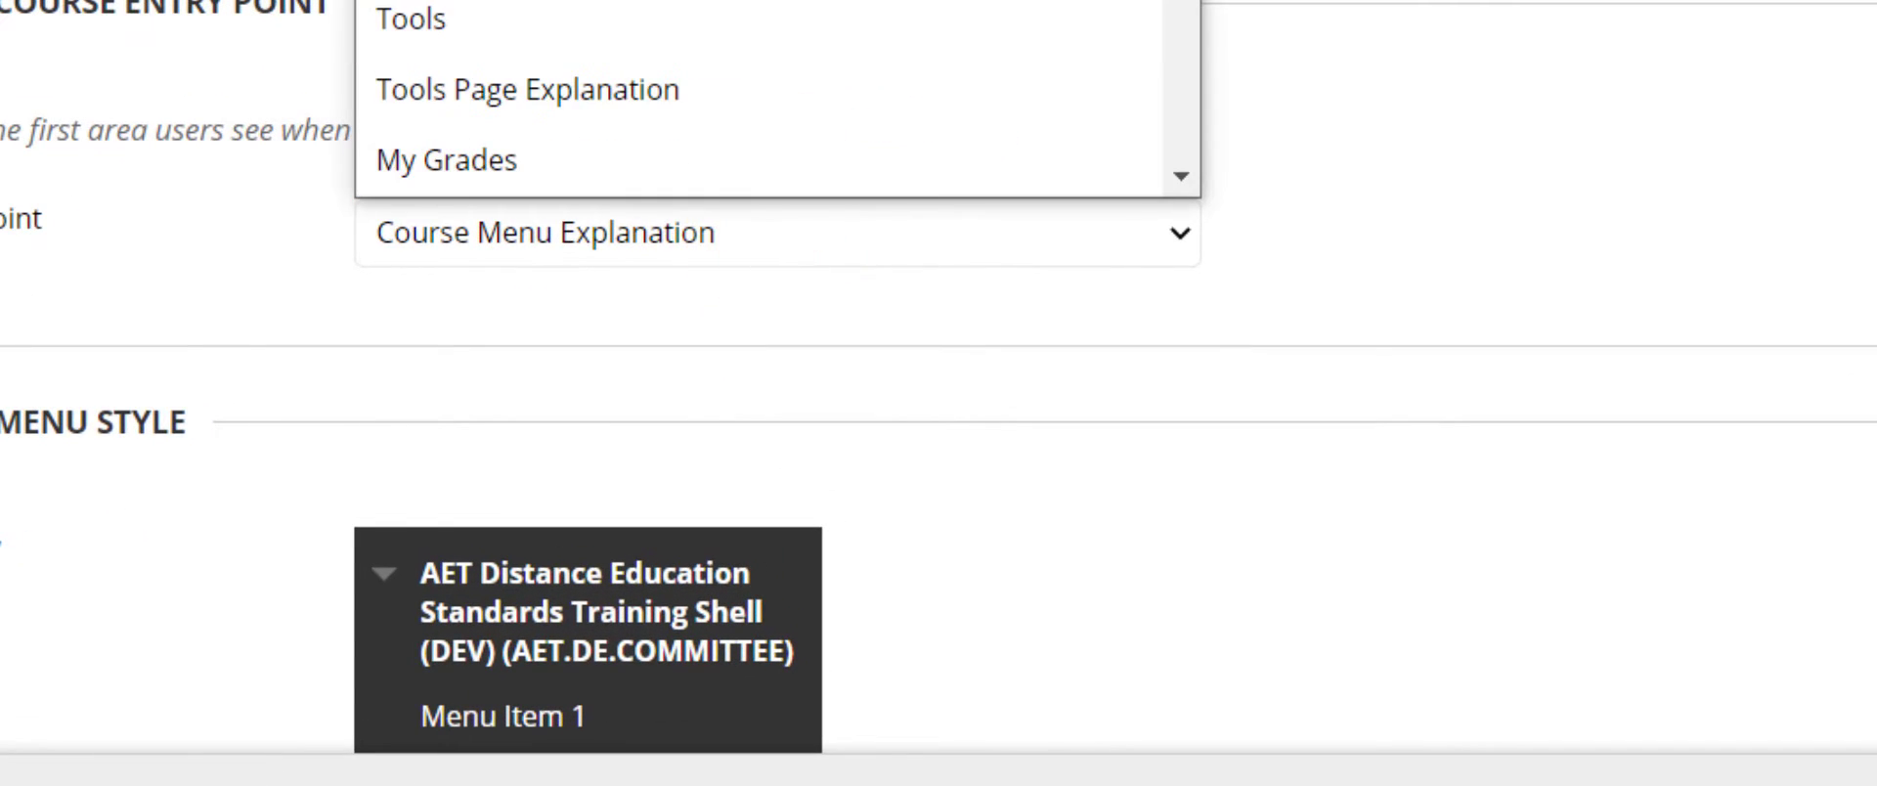
key("Return")
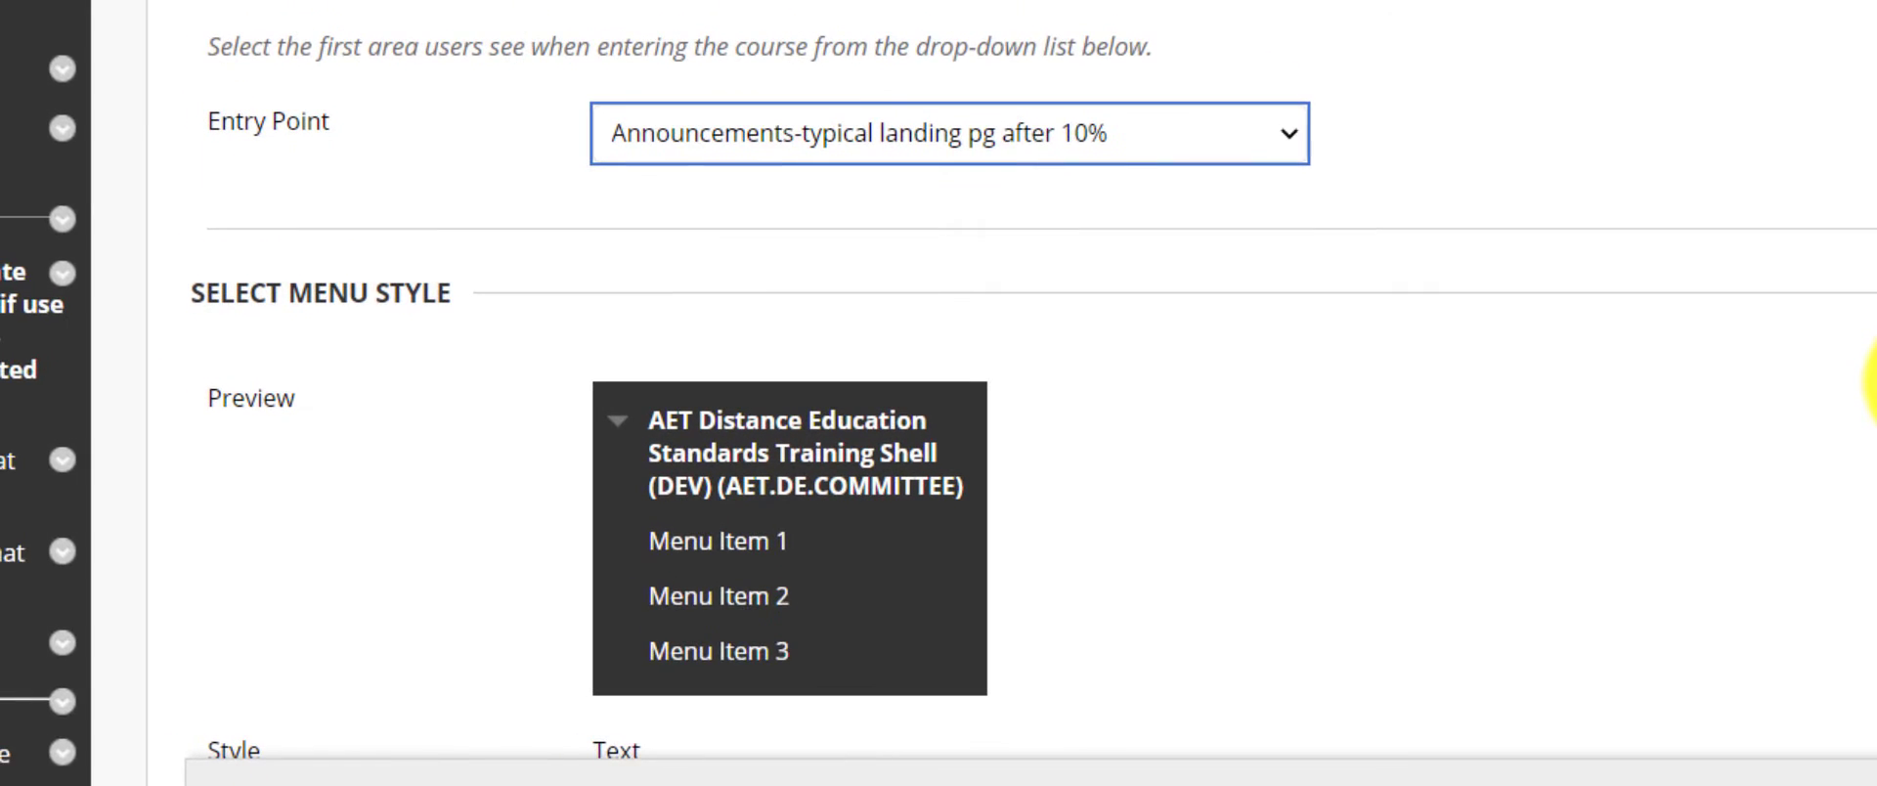
Step: Set the entry point to "Getting Started - landing pg til 10%" and switch it back to "Announcements-typical landing pg after 10%"
left_click(993, 142)
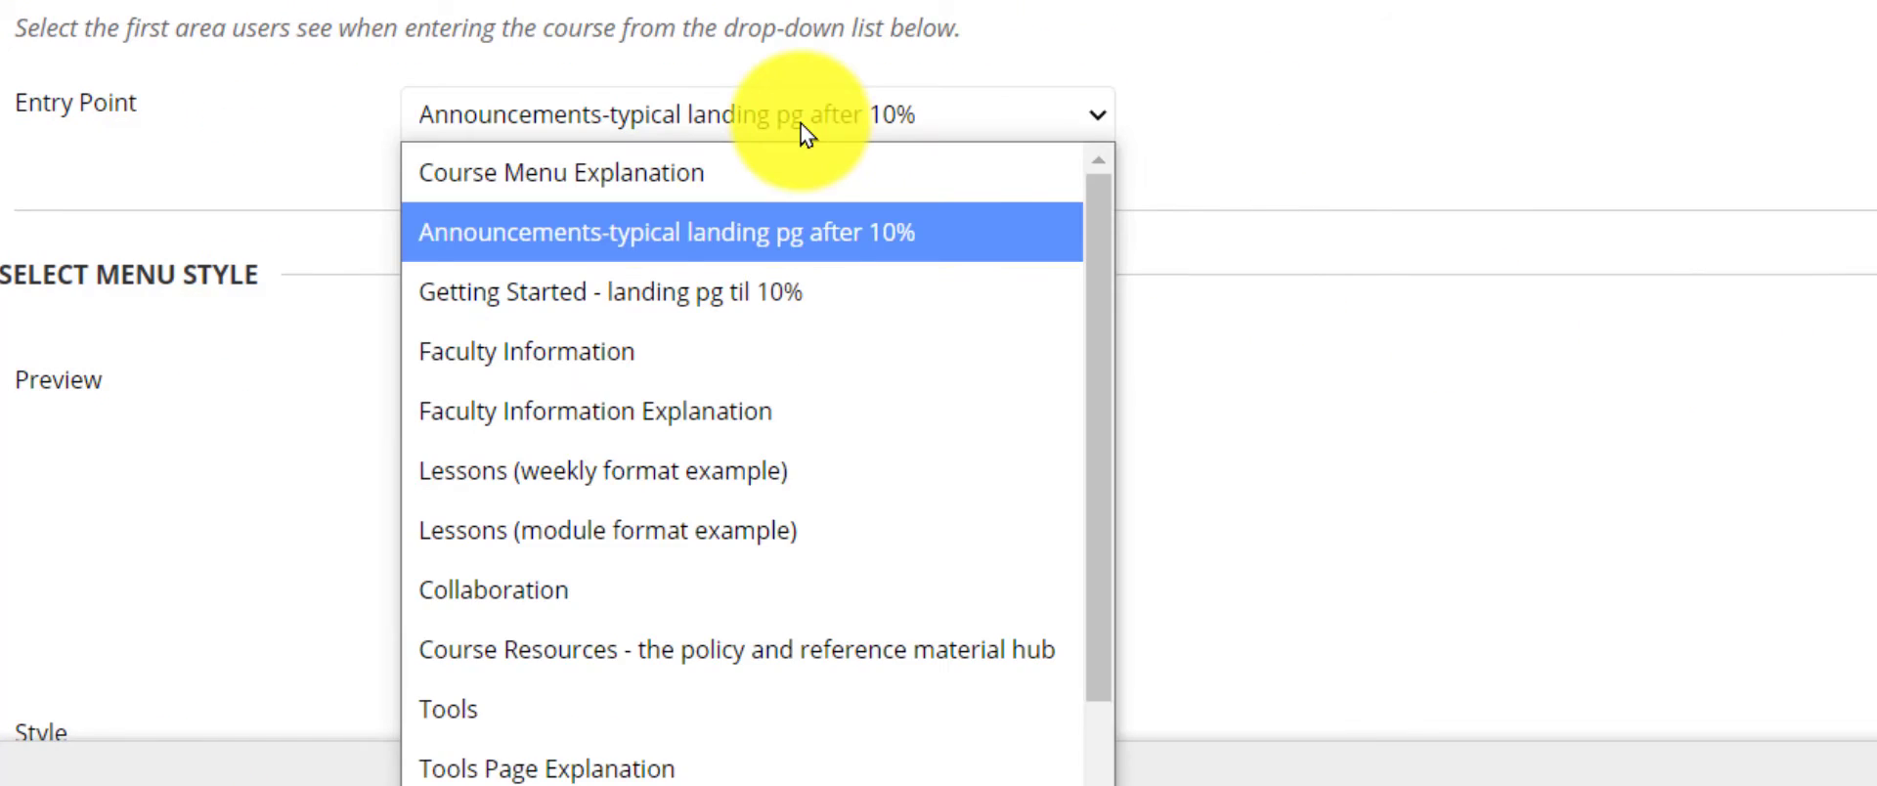
left_click(776, 293)
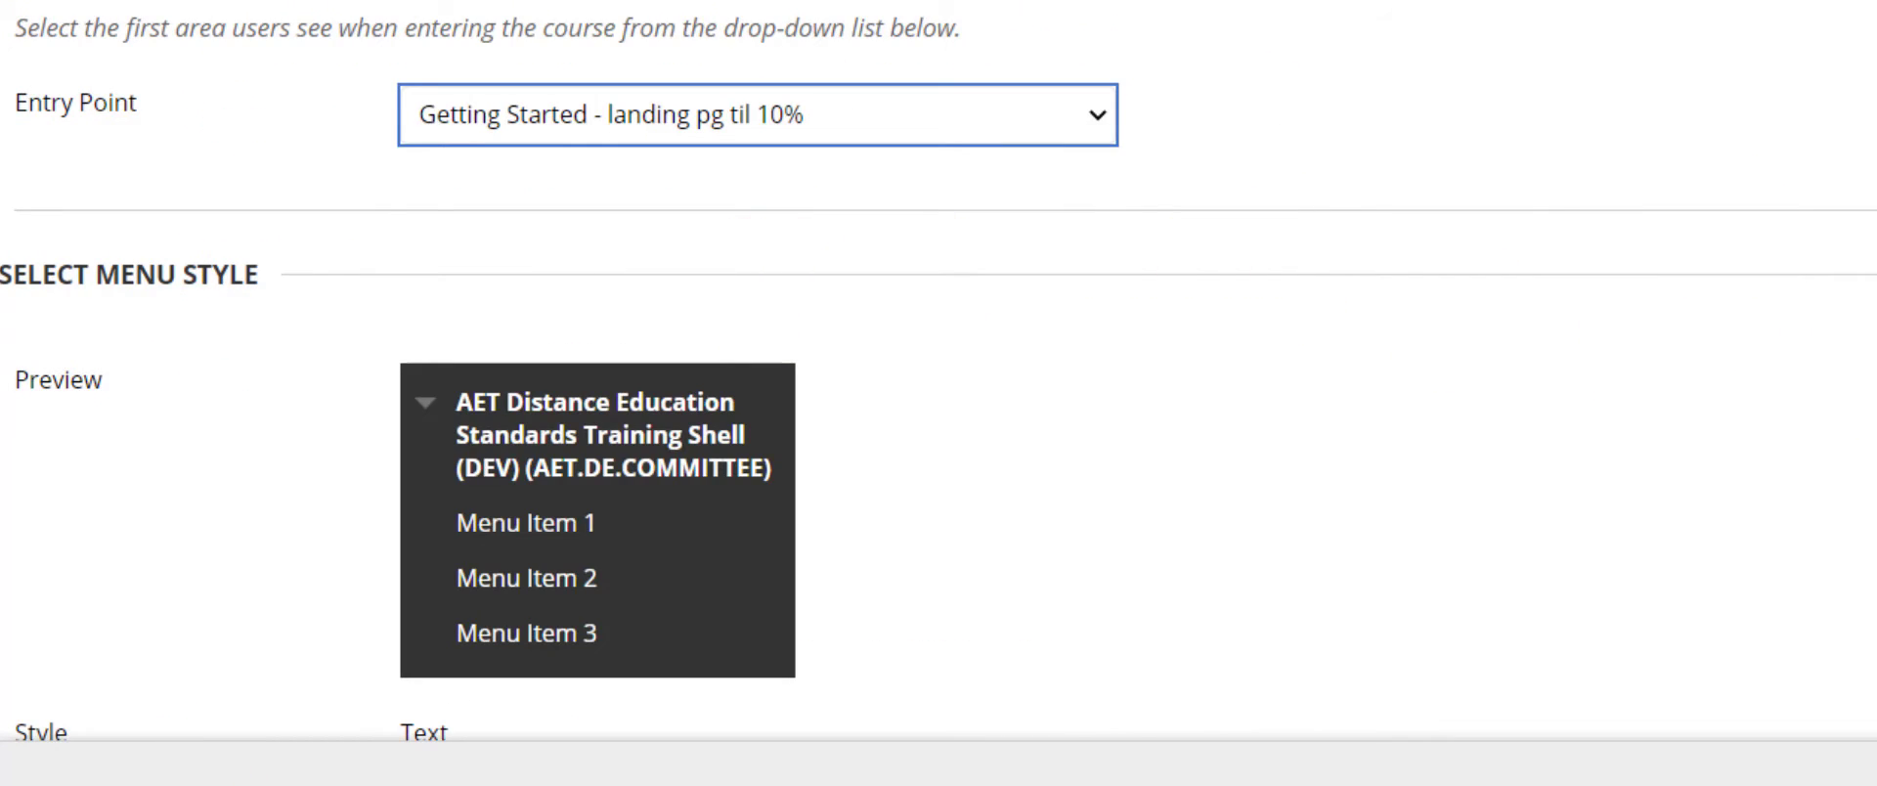
left_click(912, 121)
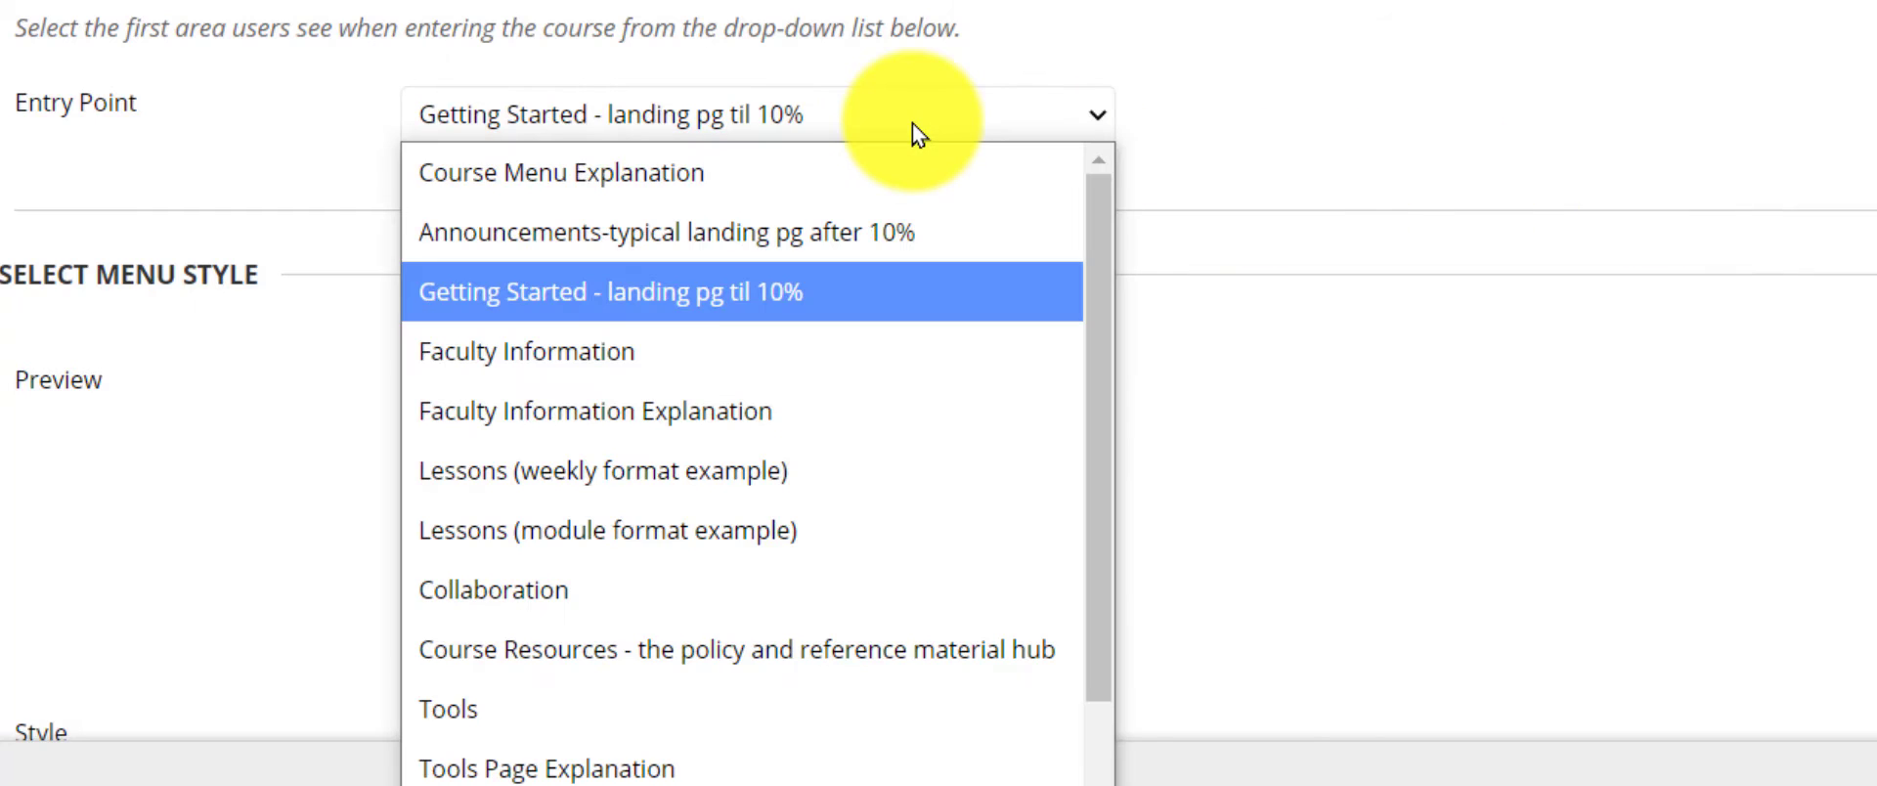
left_click(885, 230)
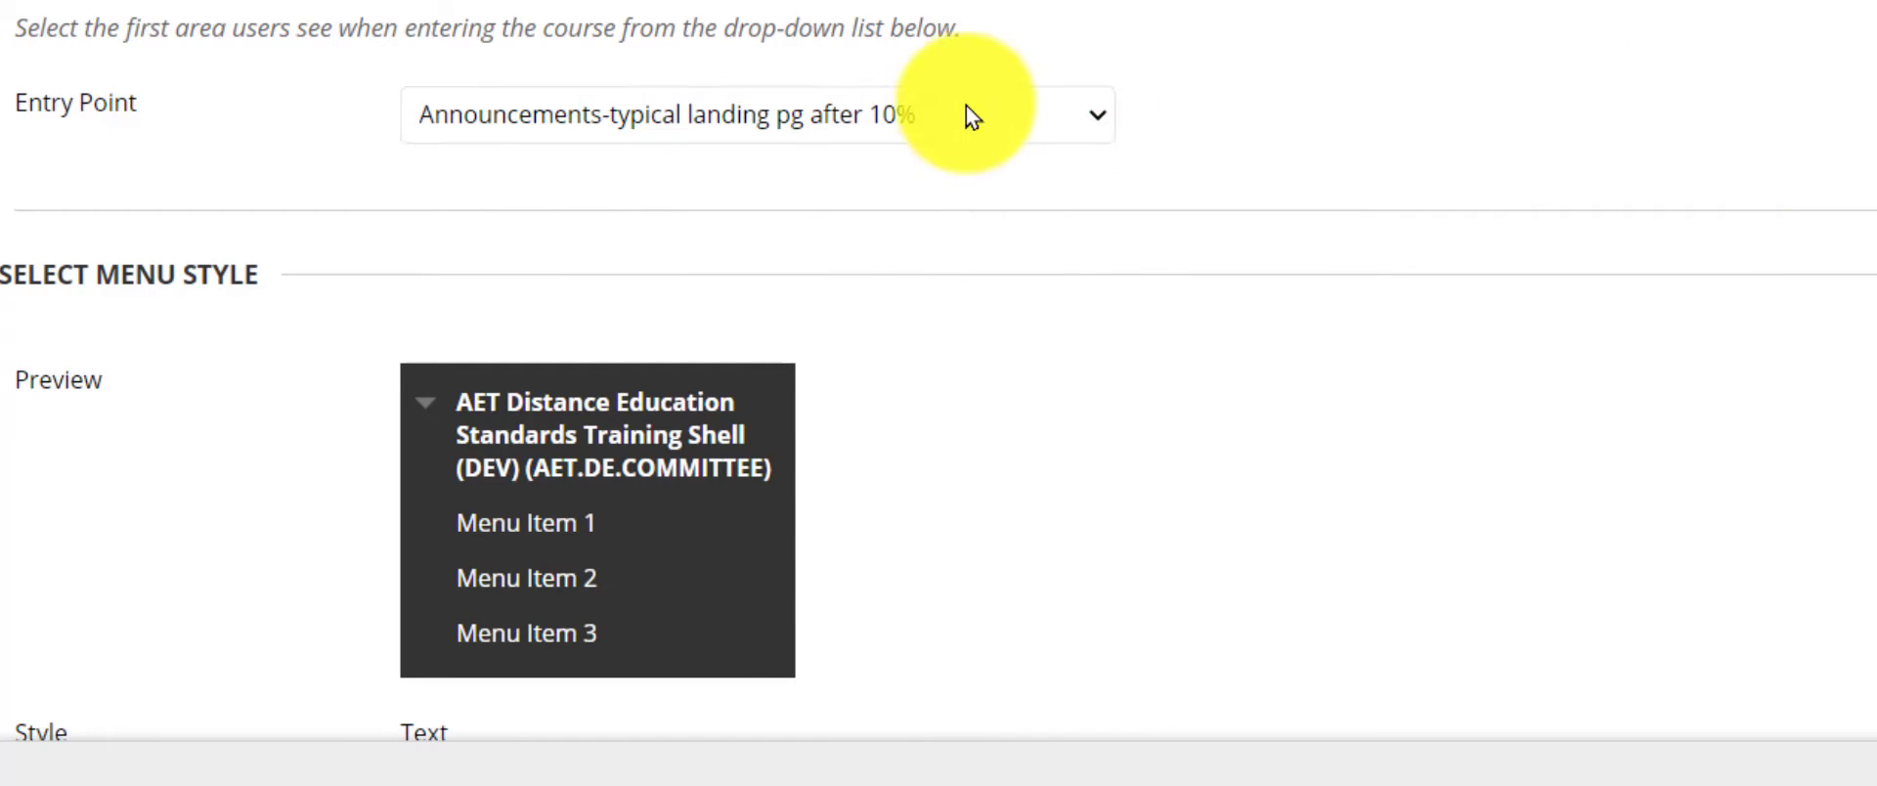
Step: Set the course entry point to "Lessons (module format example)"
left_click(857, 129)
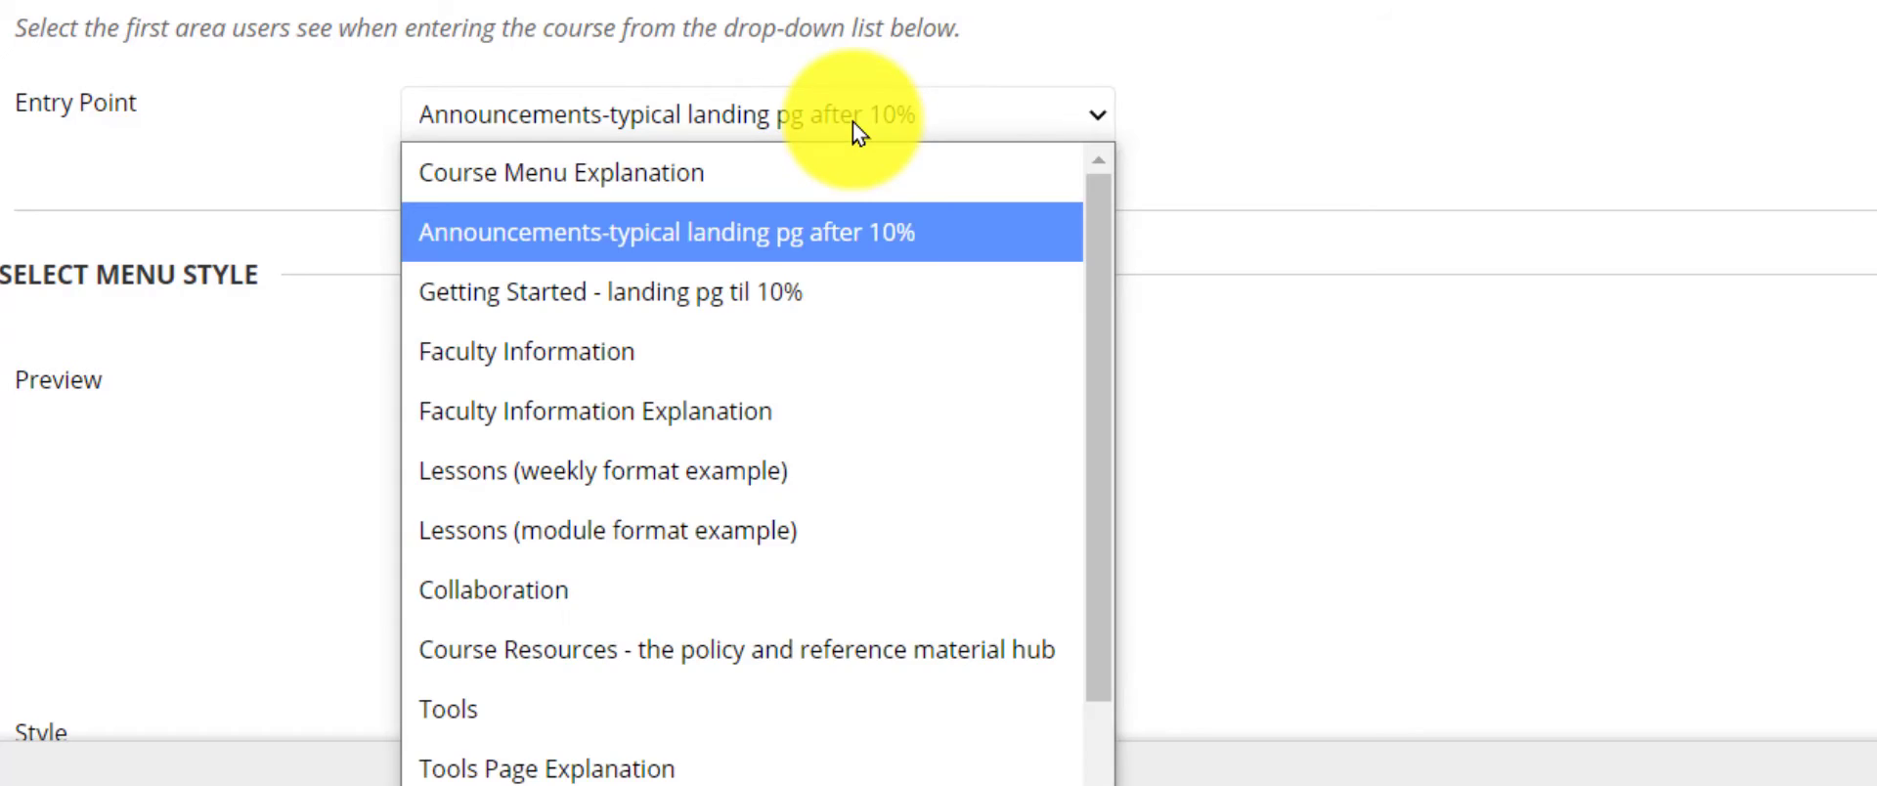
left_click(799, 531)
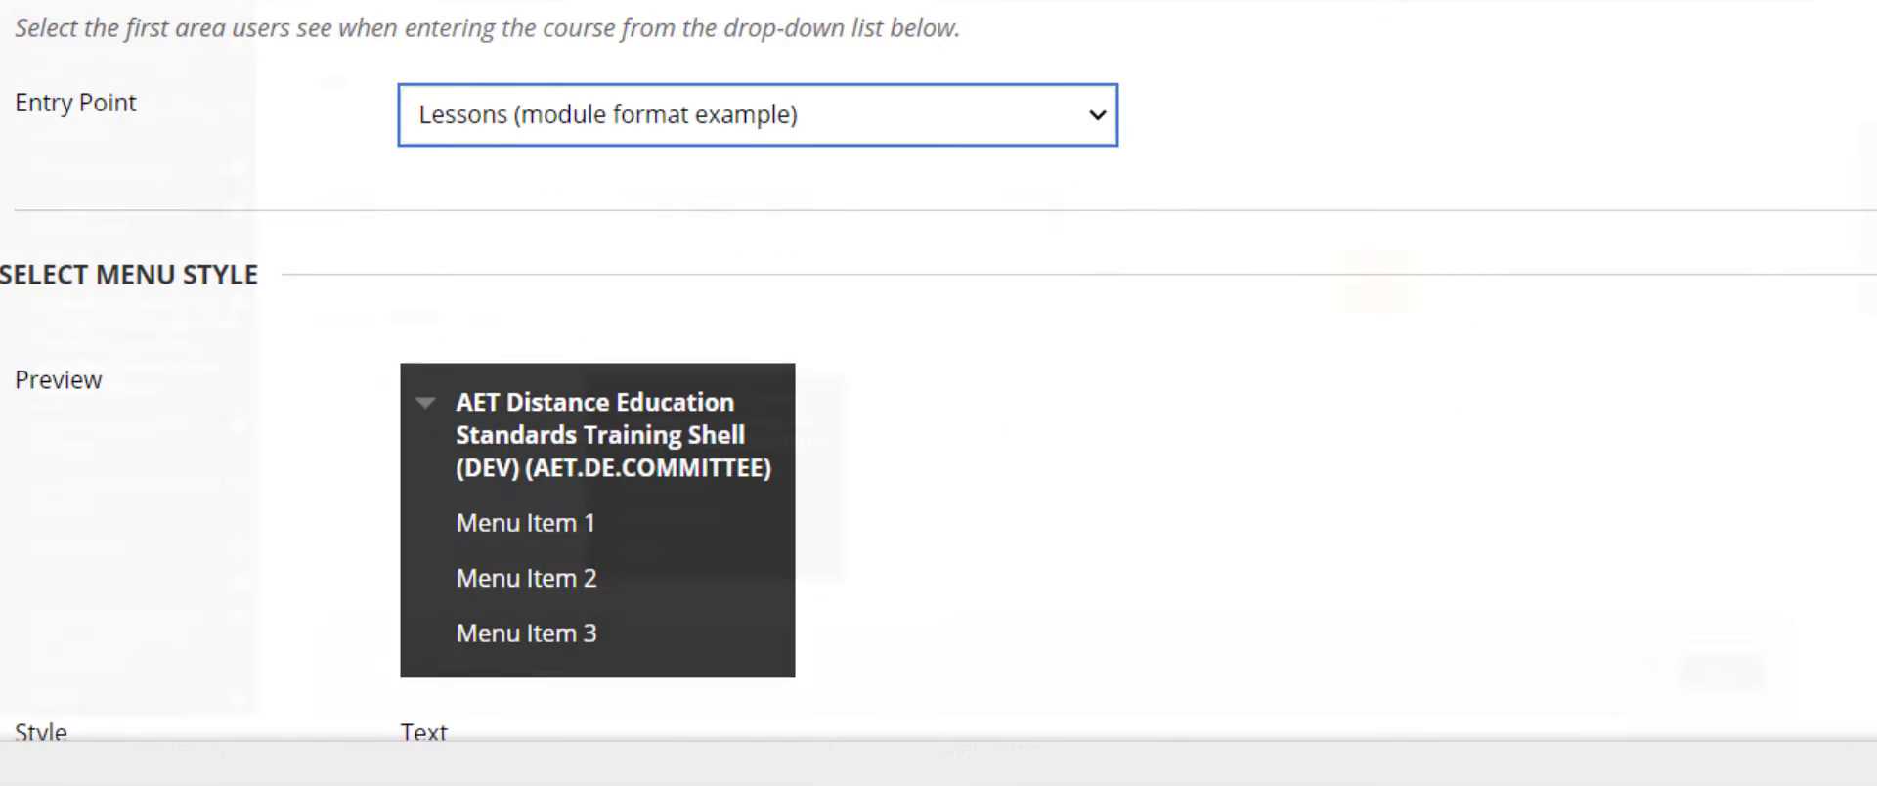
Step: Review the menu style, default content view, banner image and banner alt text settings
scroll(1375, 279, "down", 3)
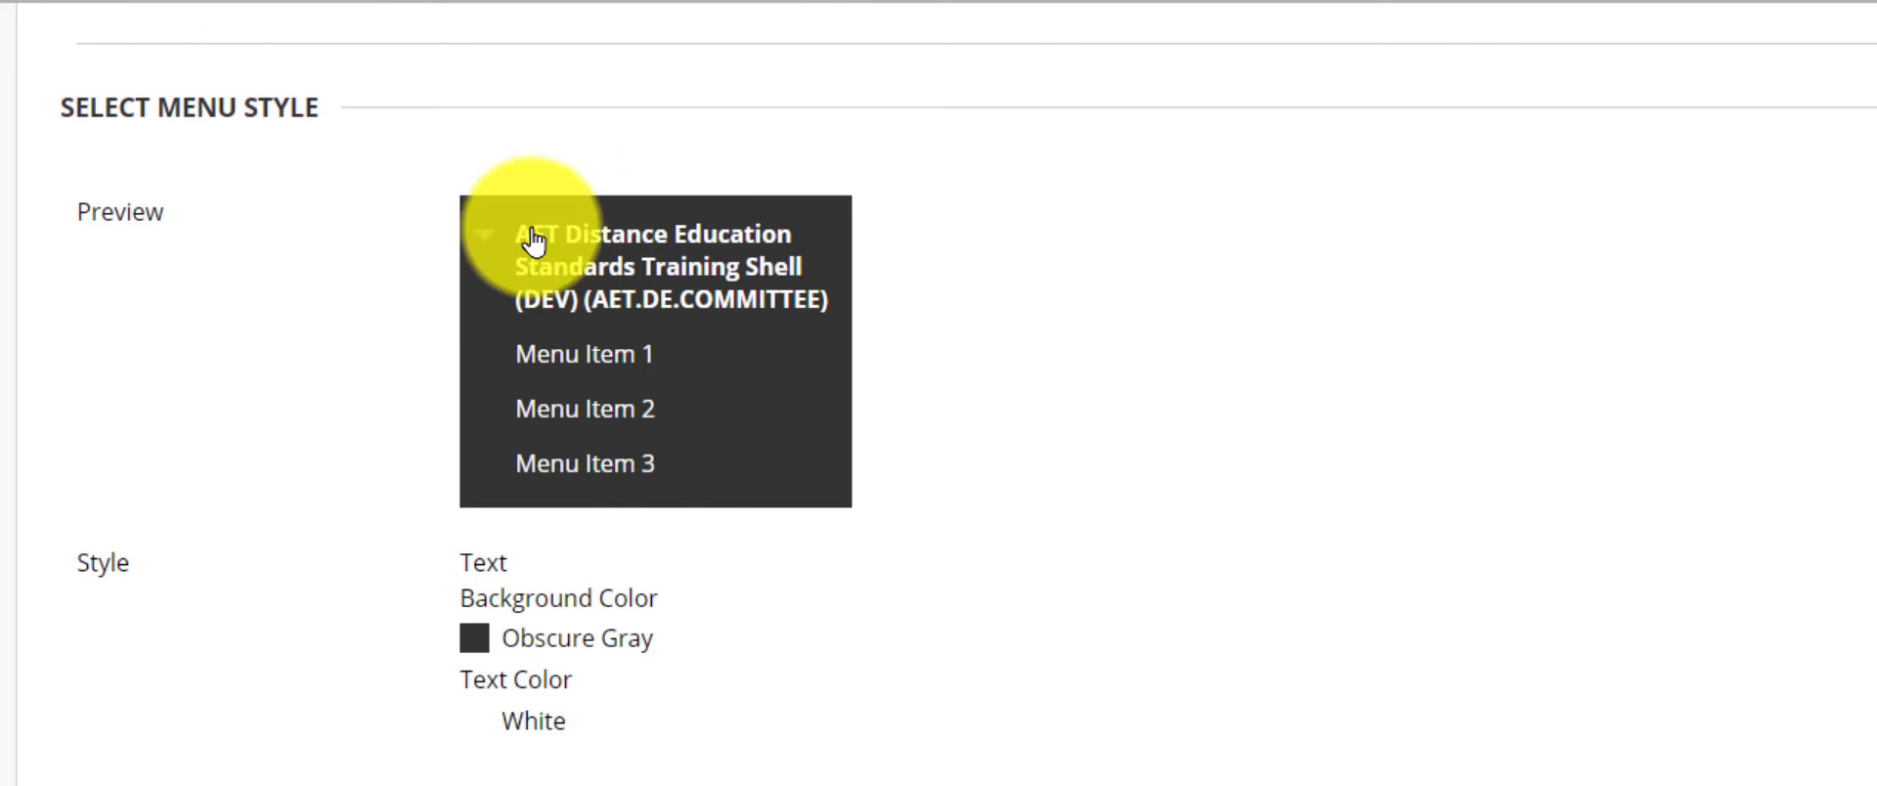
scroll(1798, 293, "down", 5)
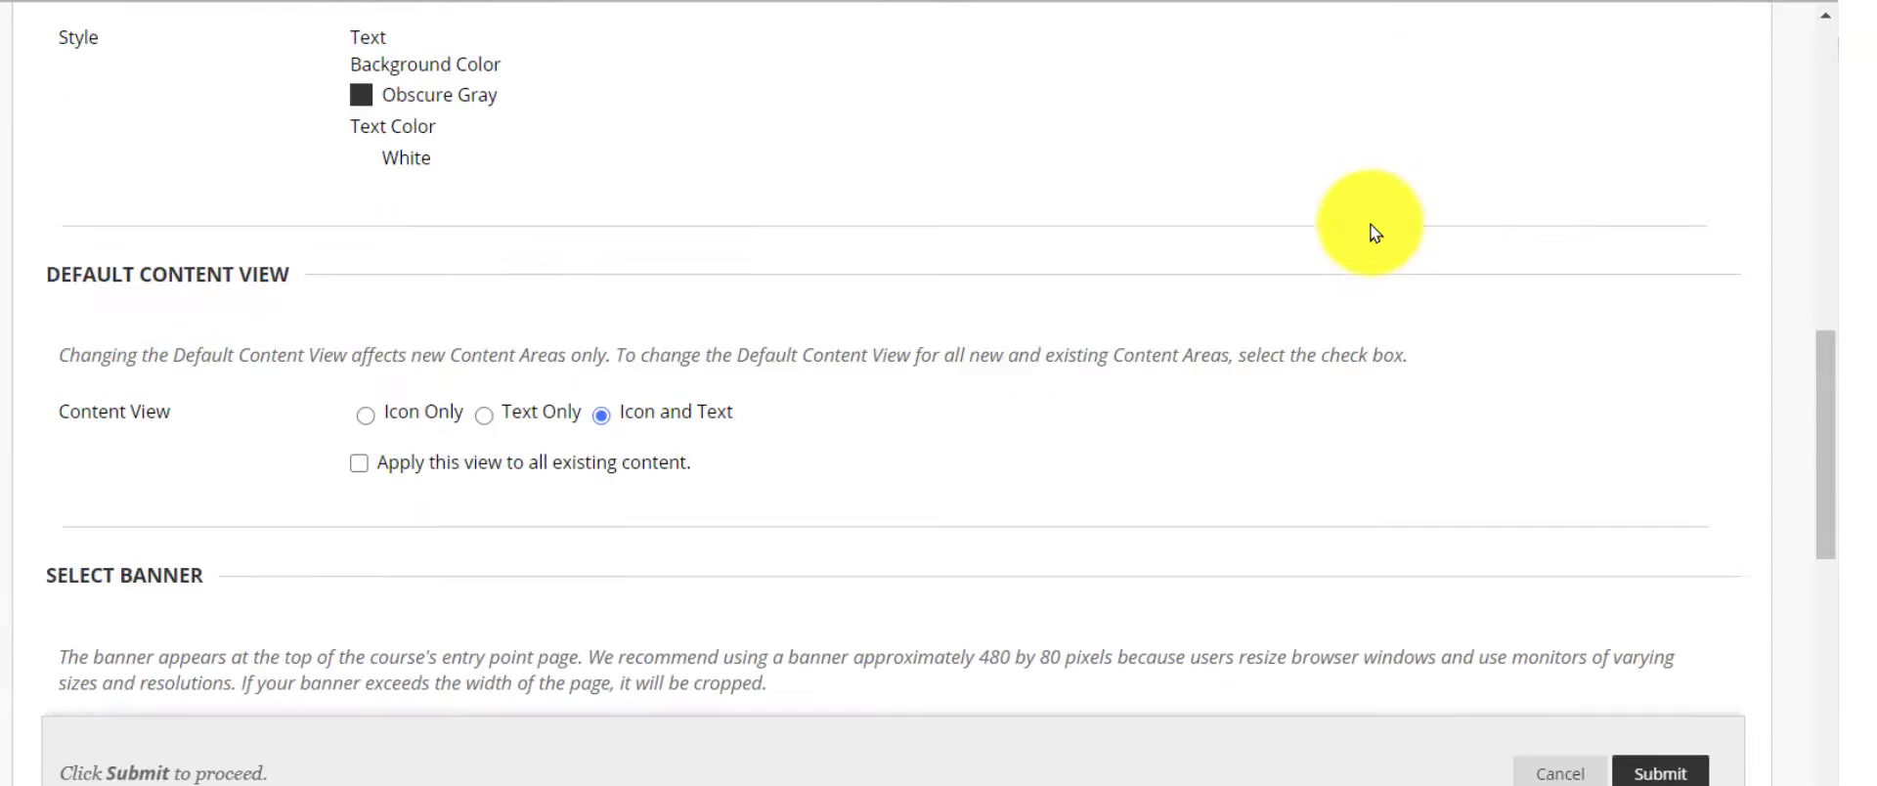
scroll(1374, 233, "down", 5)
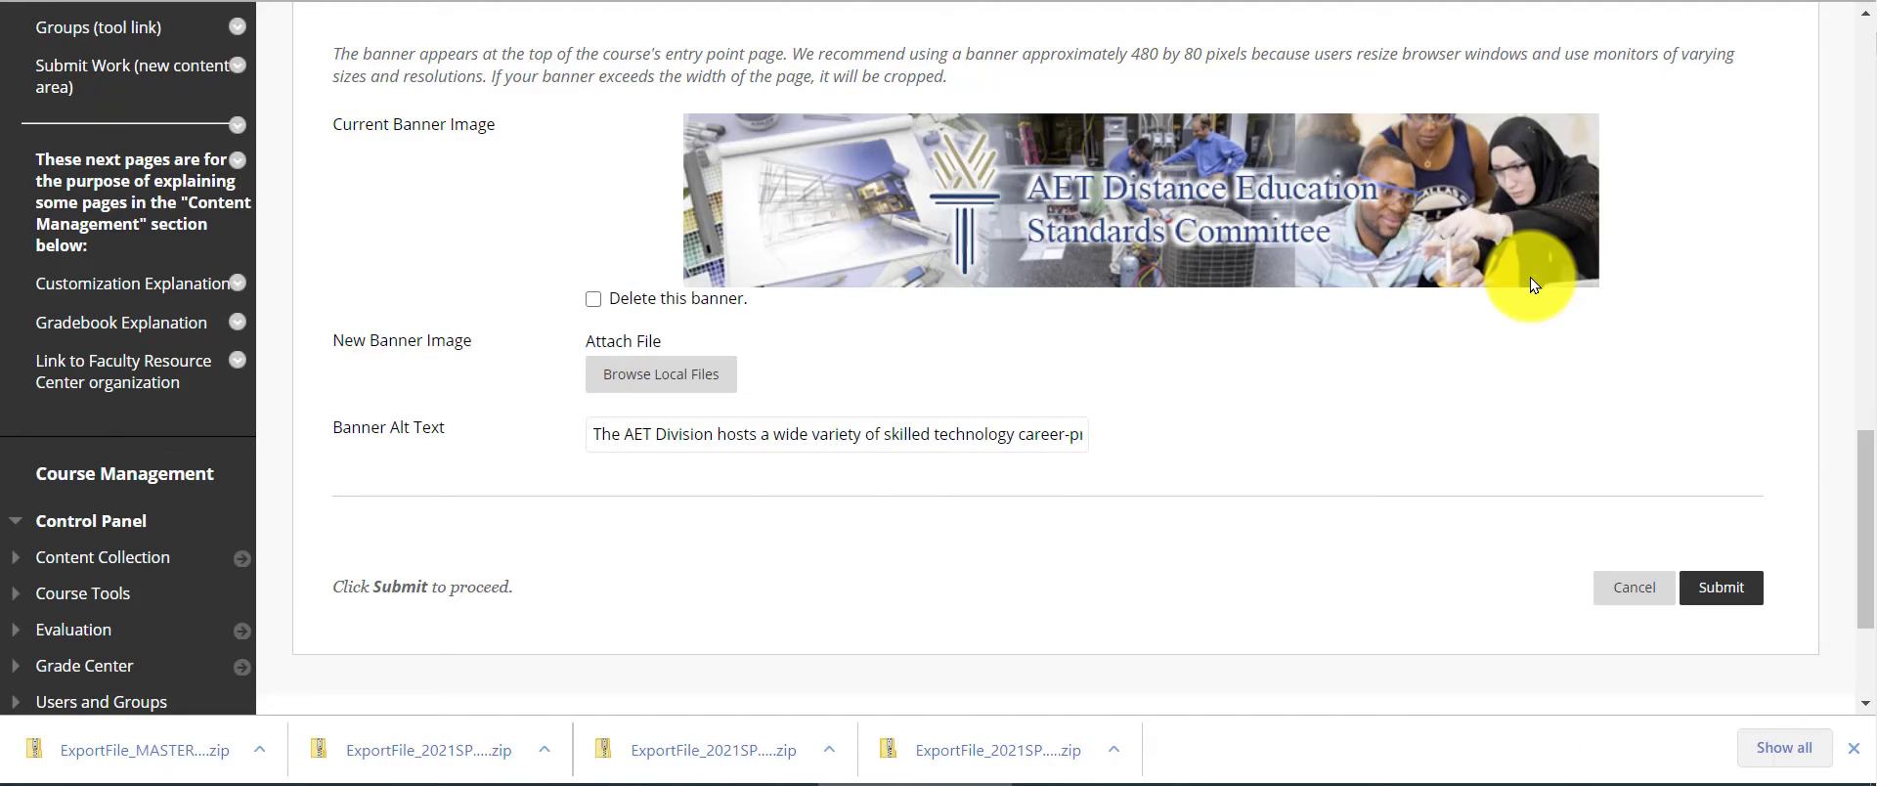
left_click(630, 434)
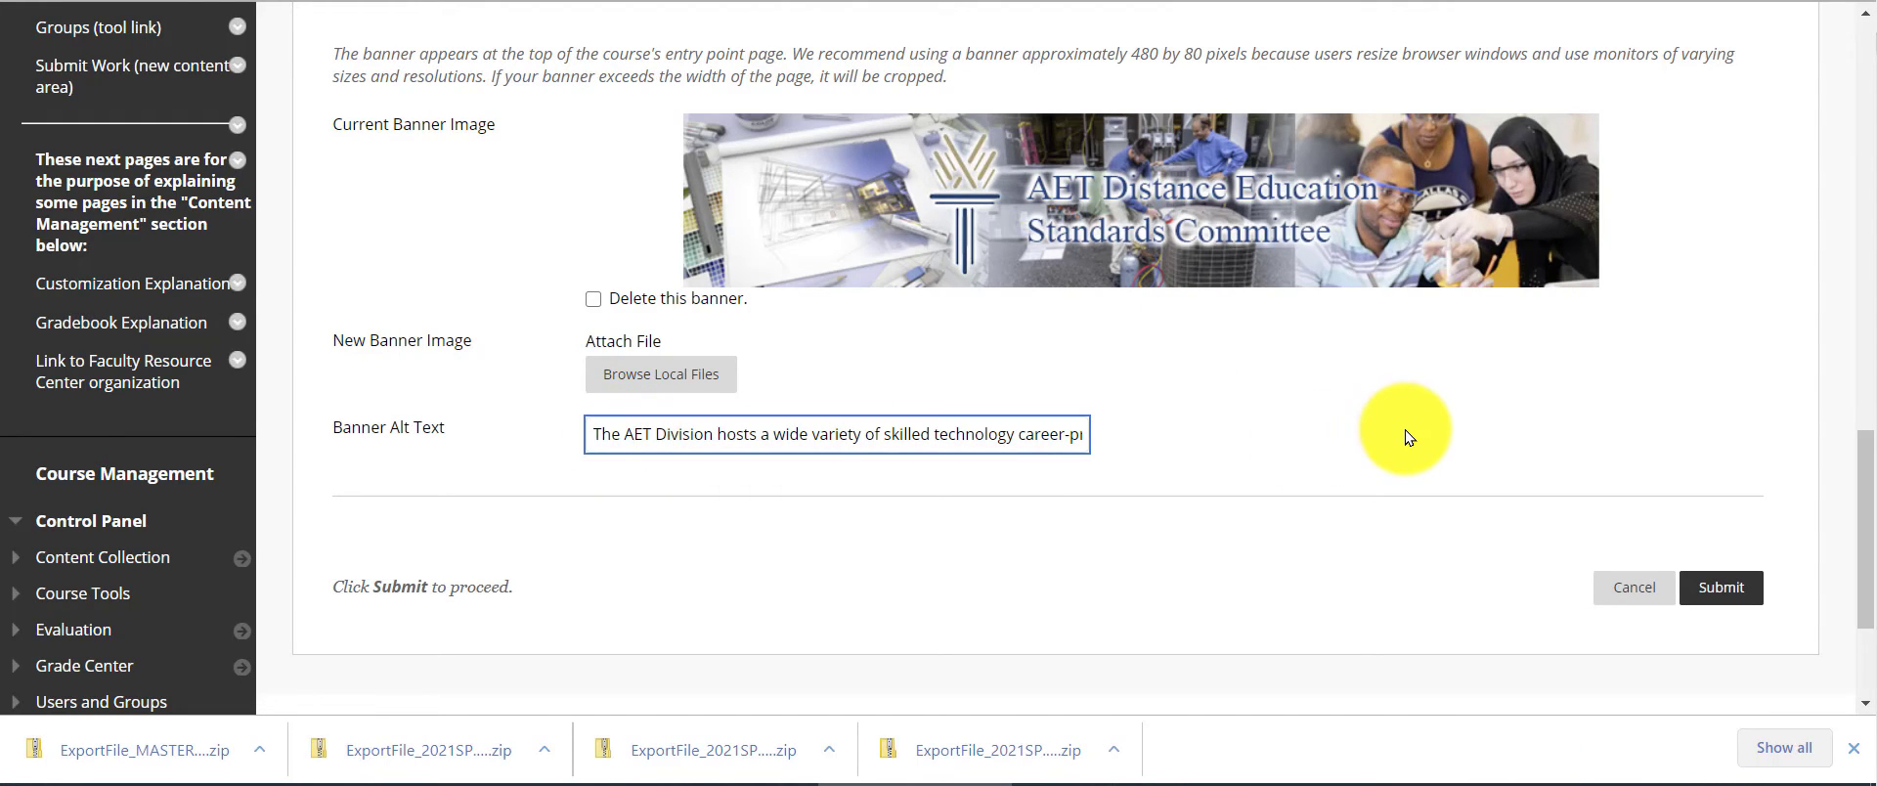
left_click(1270, 183)
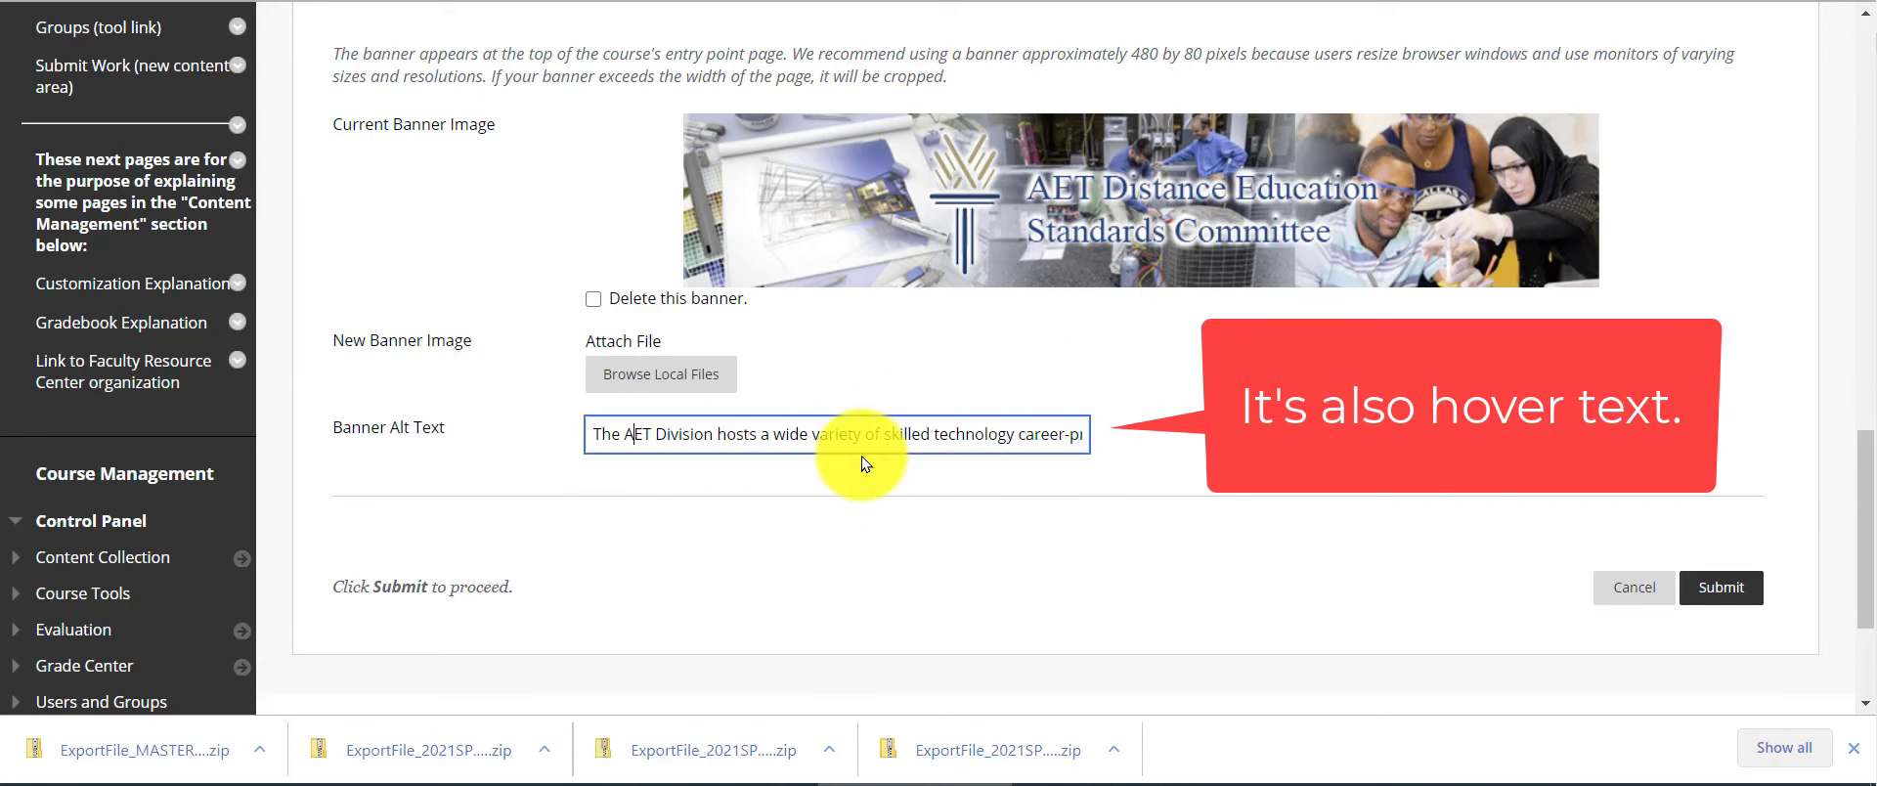
Step: Examine the alt text entered for the course's current banner image
left_click(1030, 439)
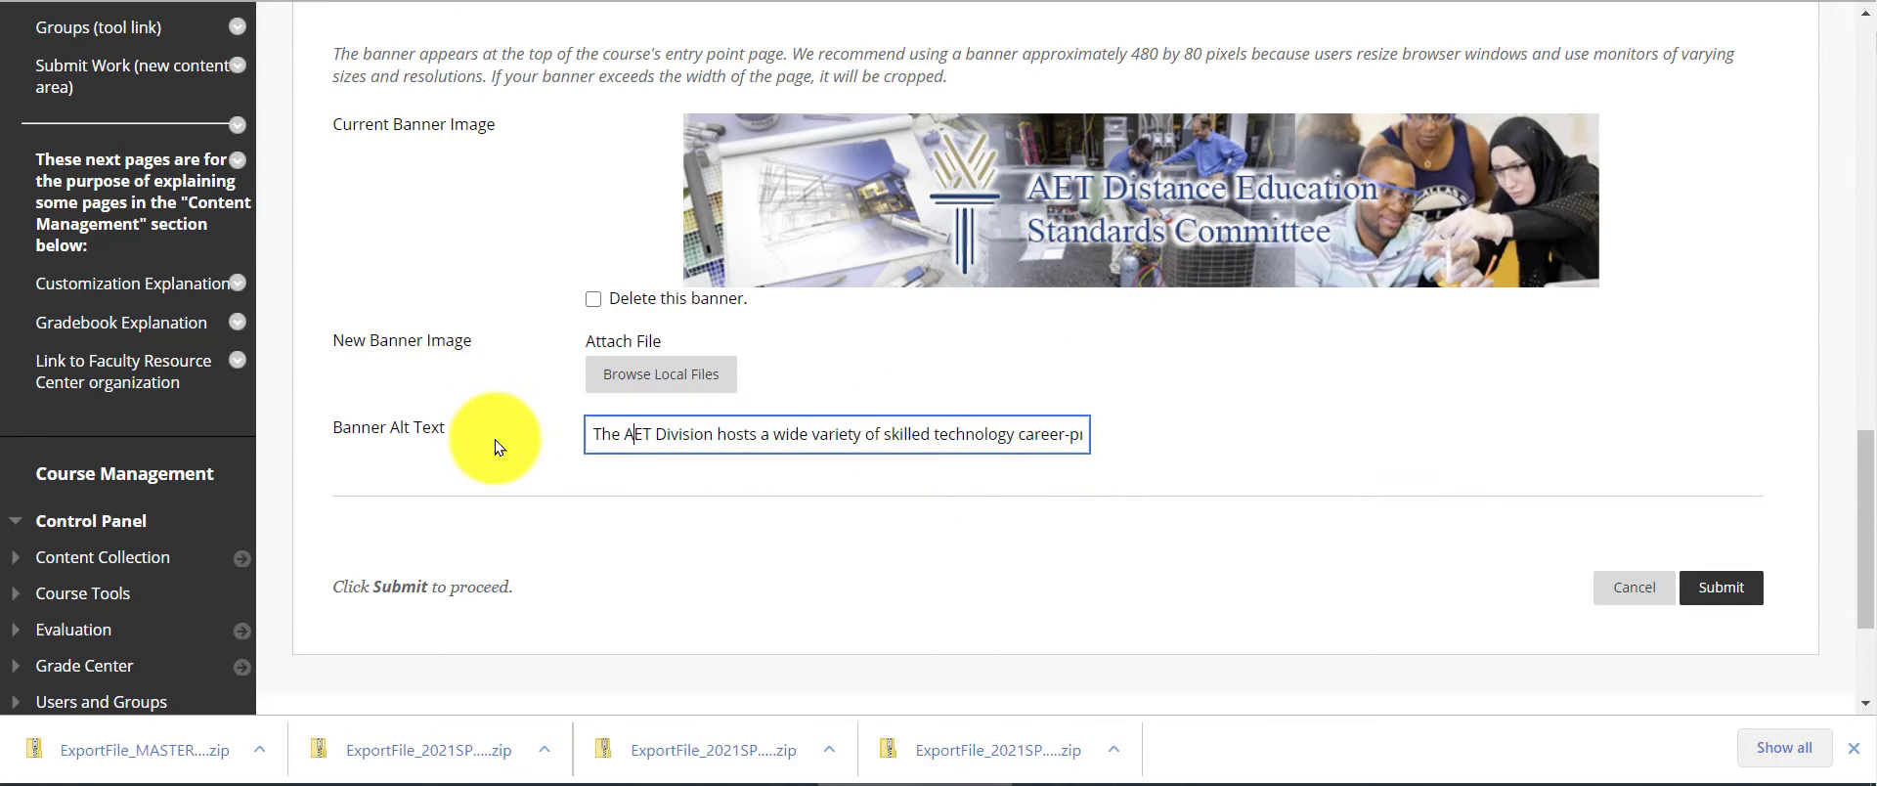
left_click(630, 433)
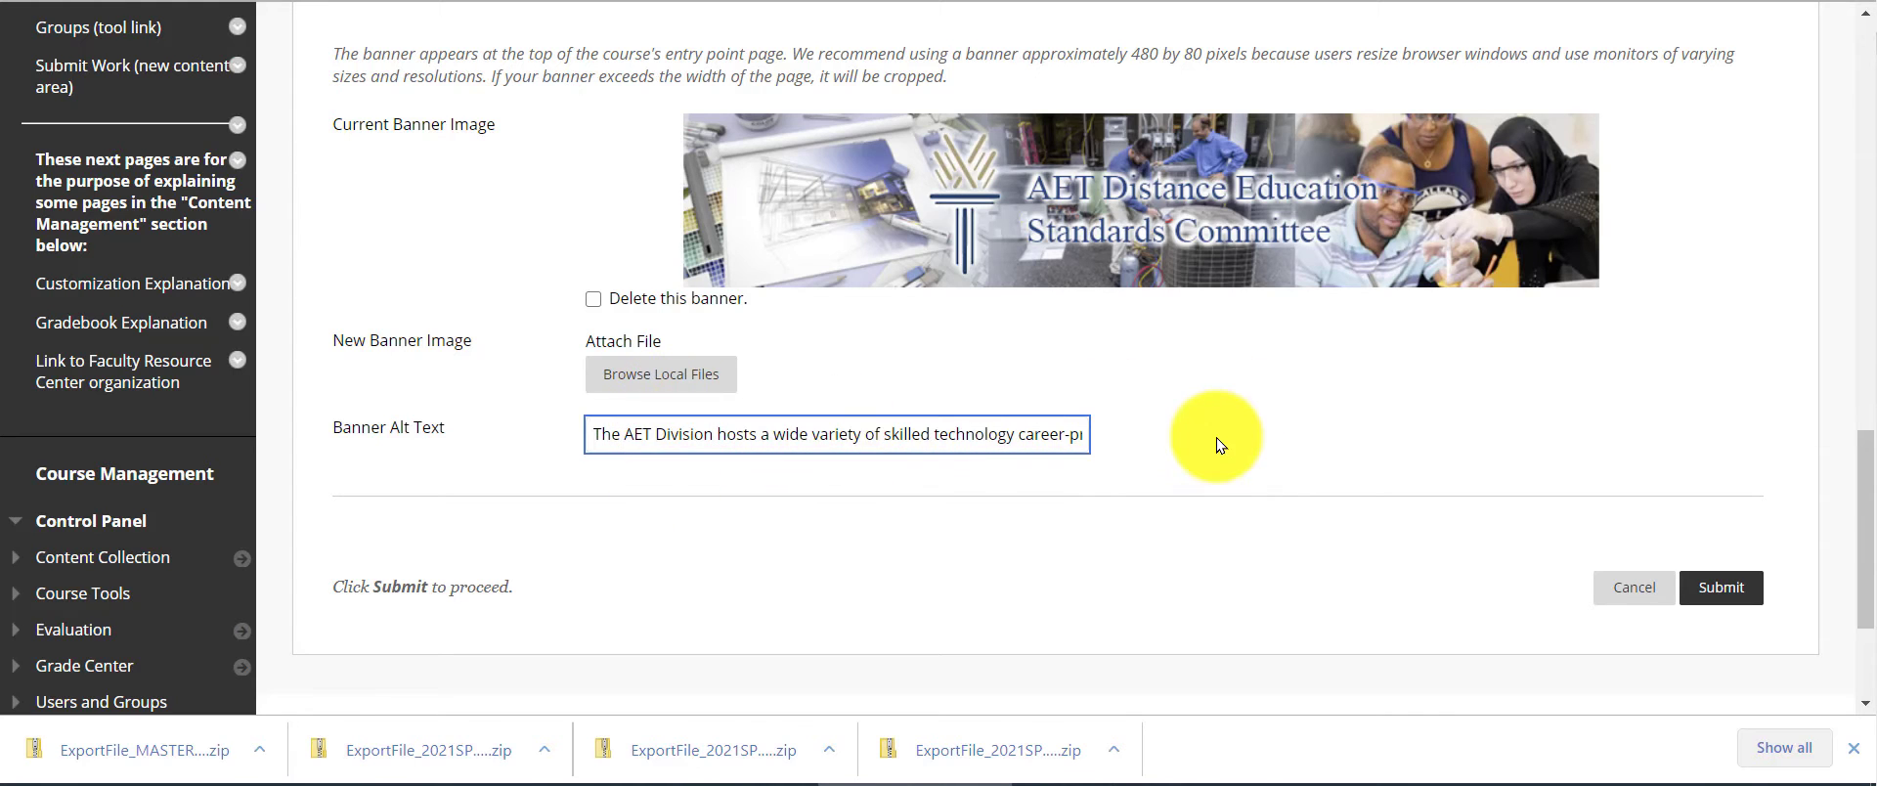
scroll(1393, 432, "up", 2)
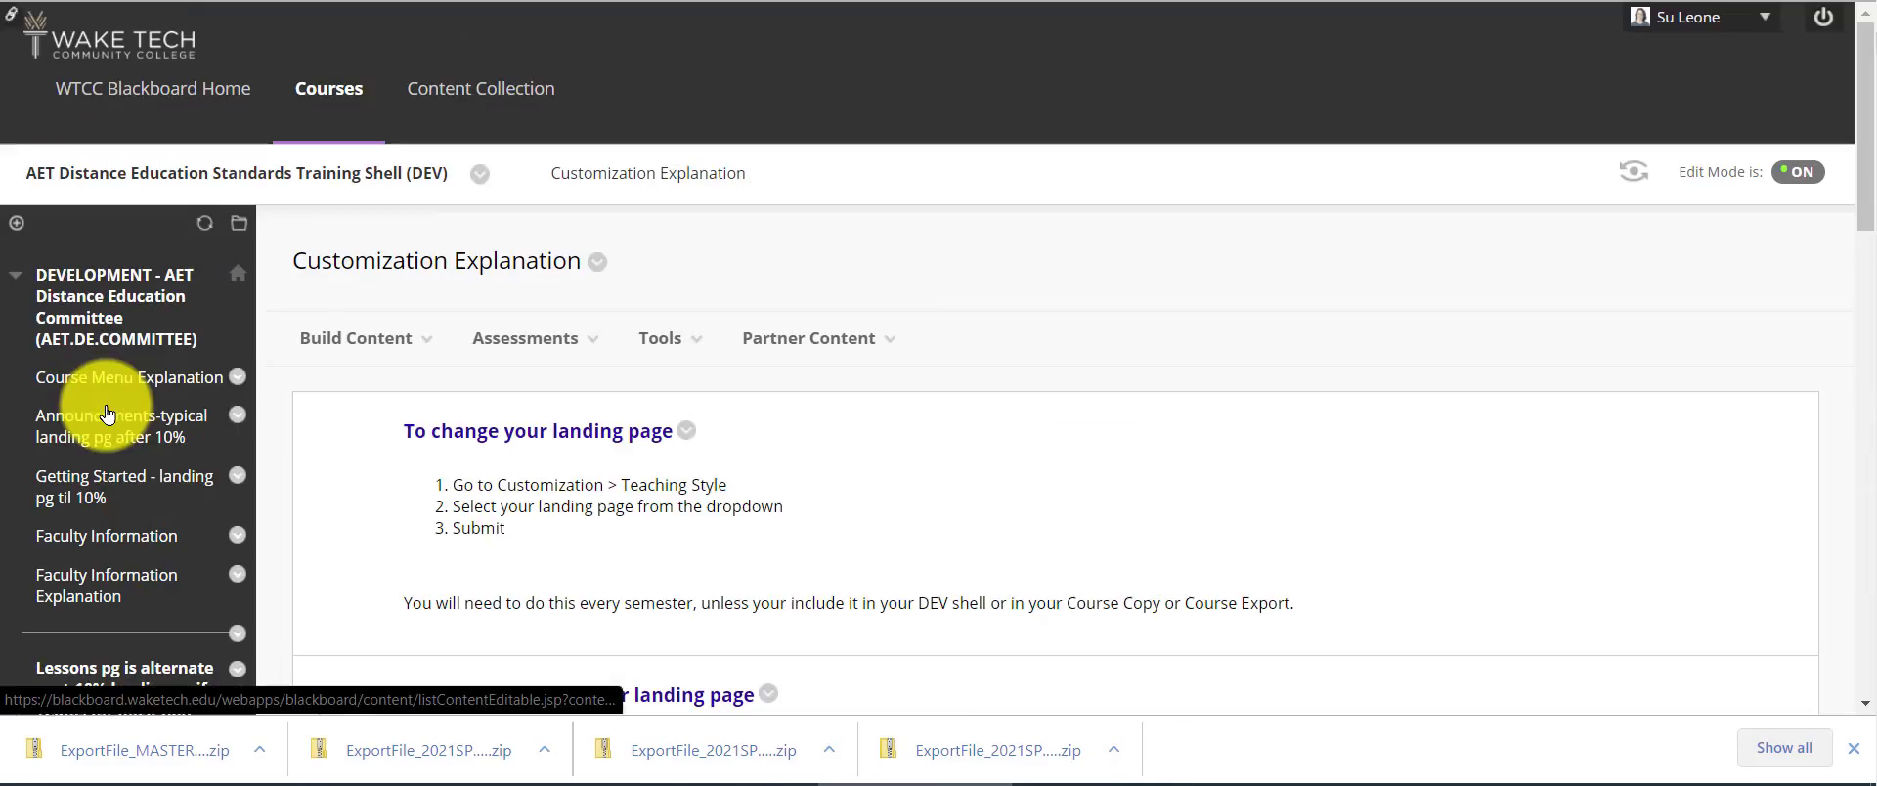
Step: Read the Customization Explanation page's instructions for changing the landing page and adding a banner, and view the example banner images
scroll(1435, 365, "down", 3)
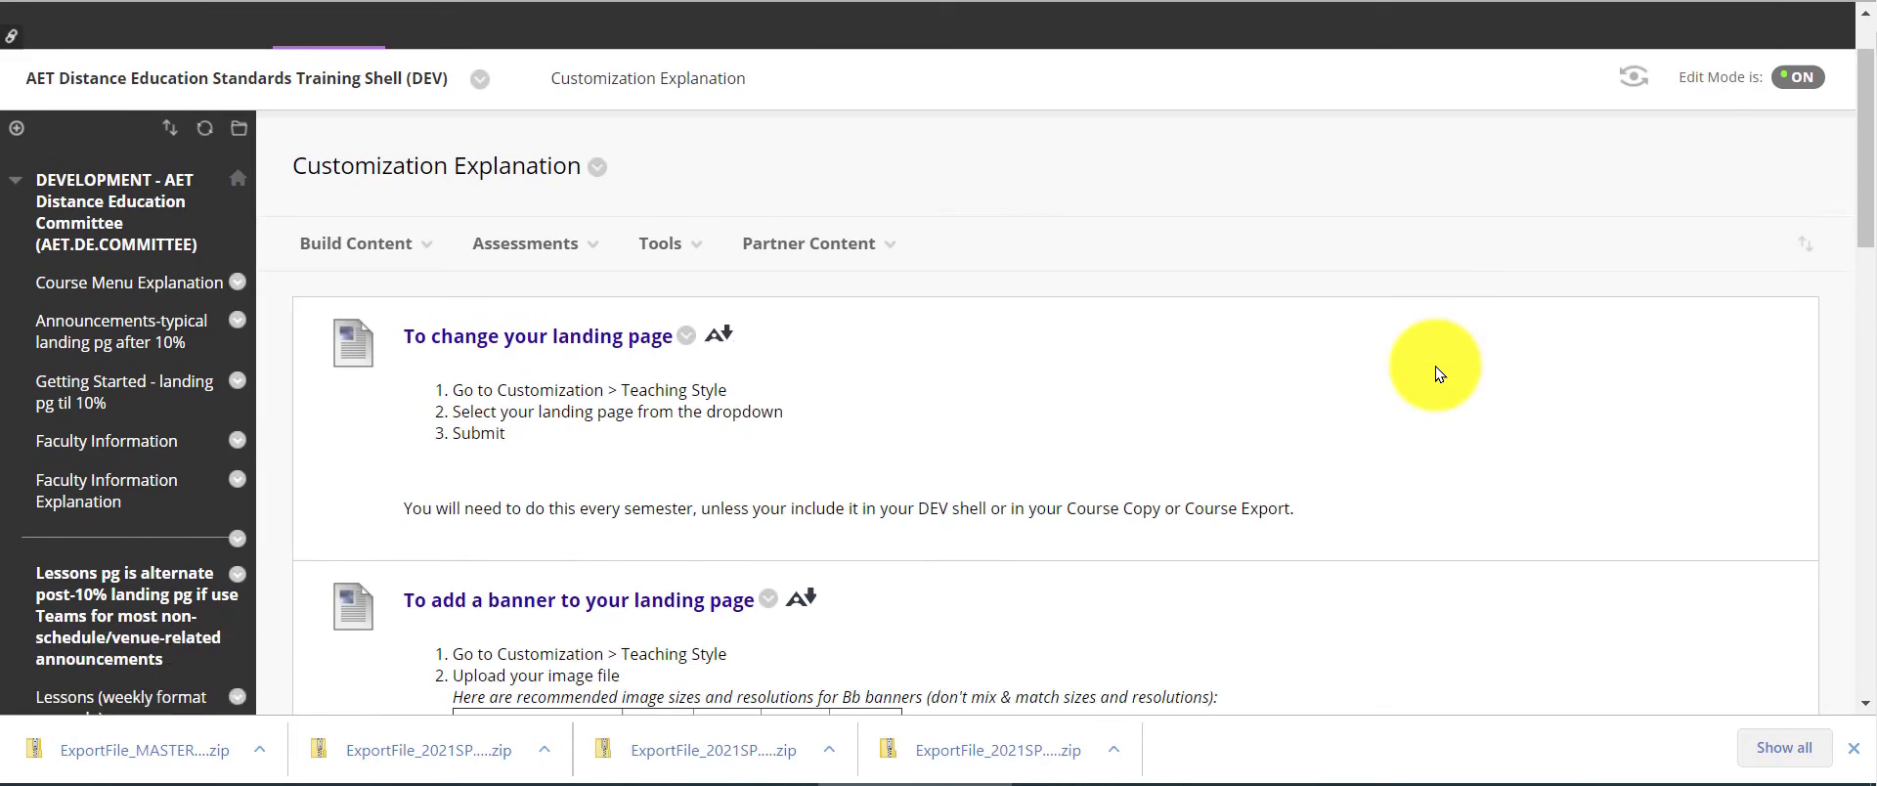
left_click(663, 94)
left_click(559, 319)
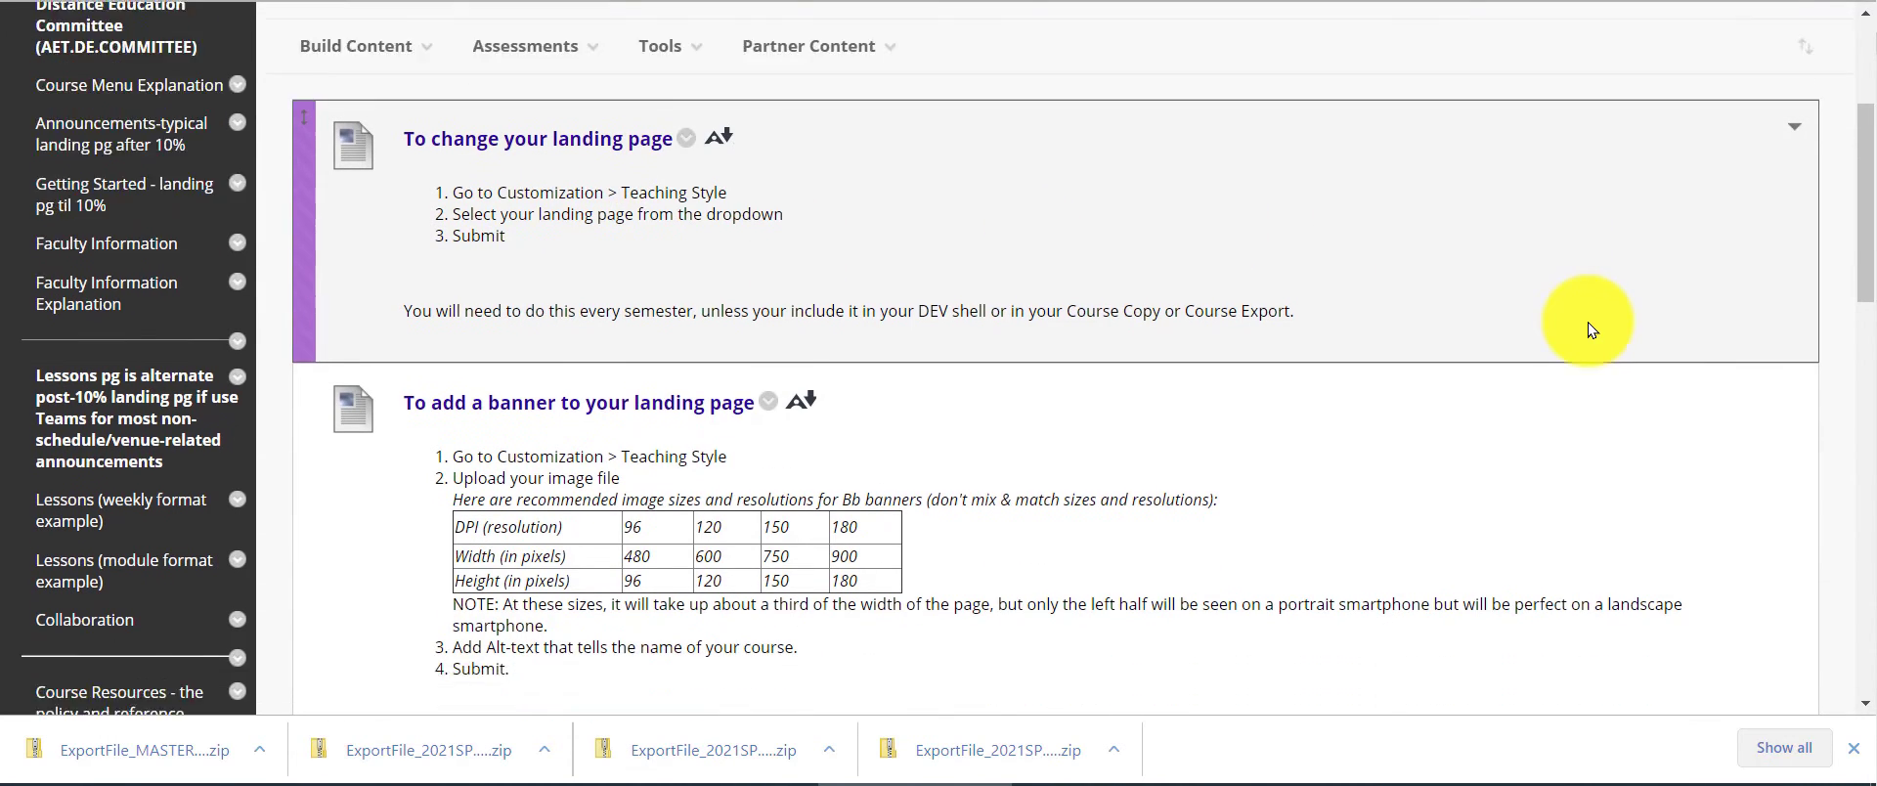
scroll(1564, 322, "down", 4)
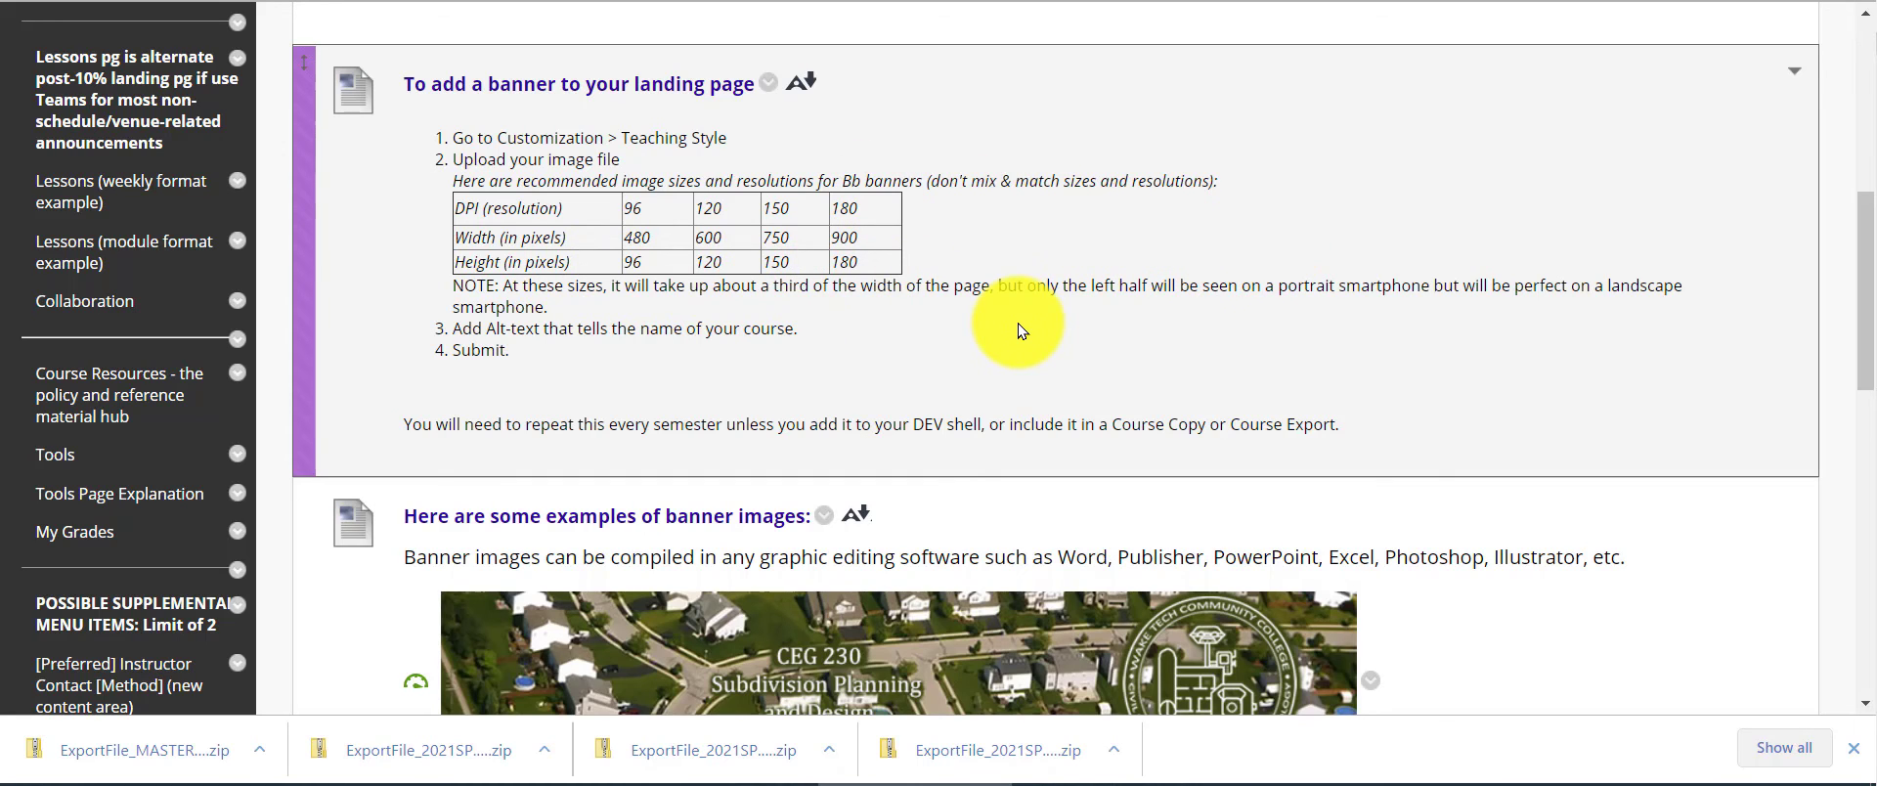
scroll(1019, 322, "down", 1)
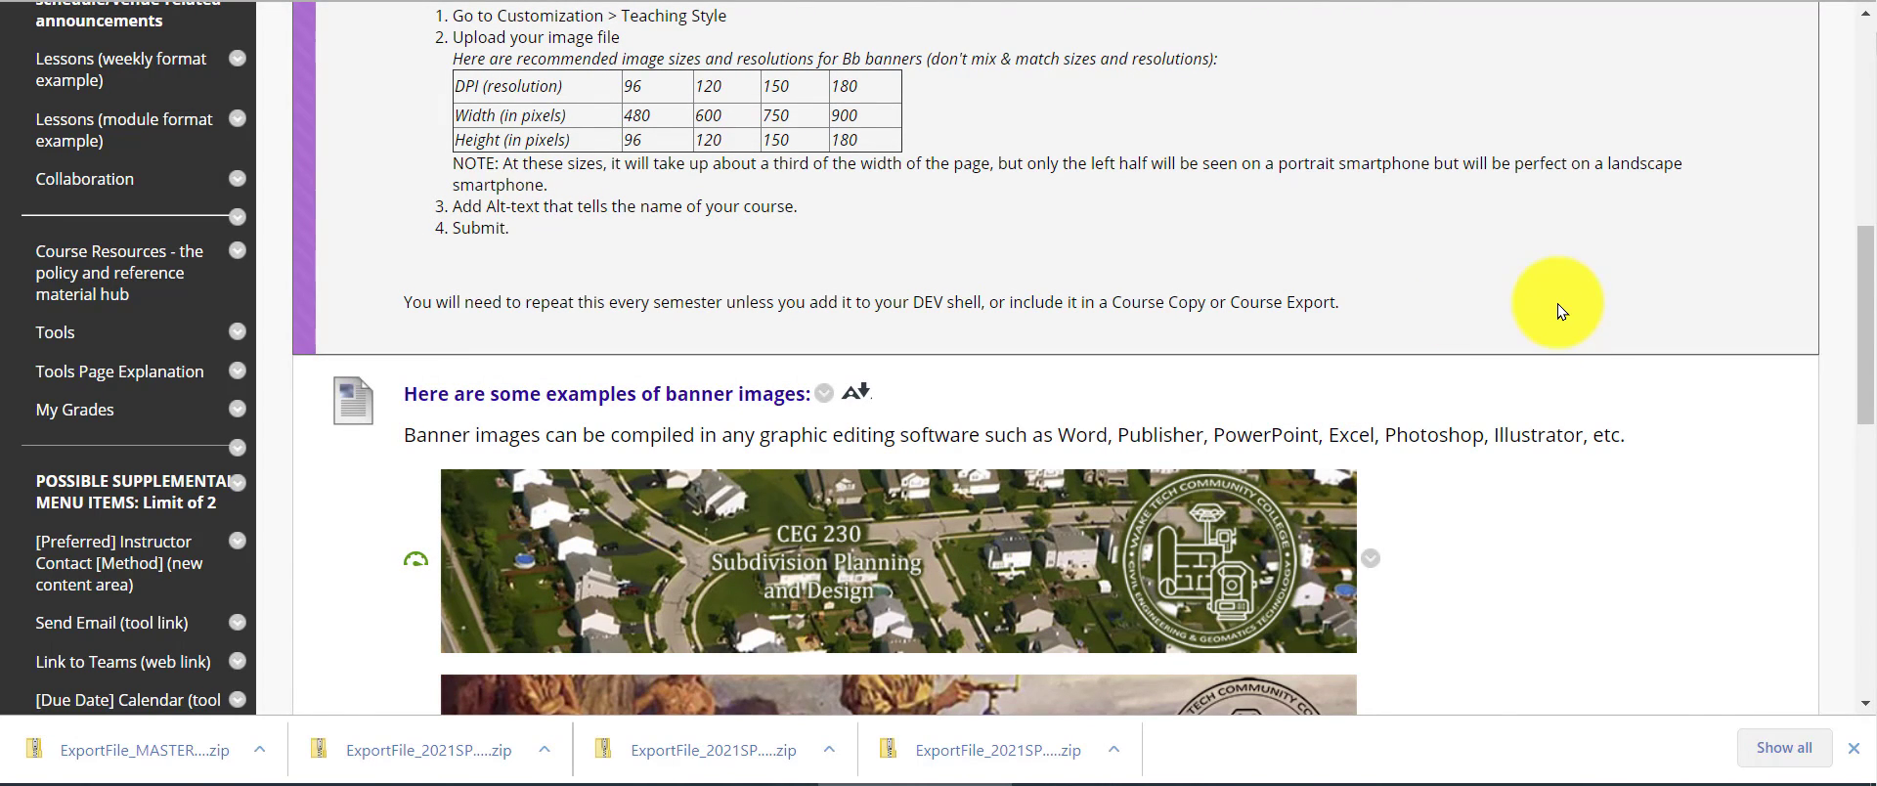
scroll(1557, 310, "down", 1)
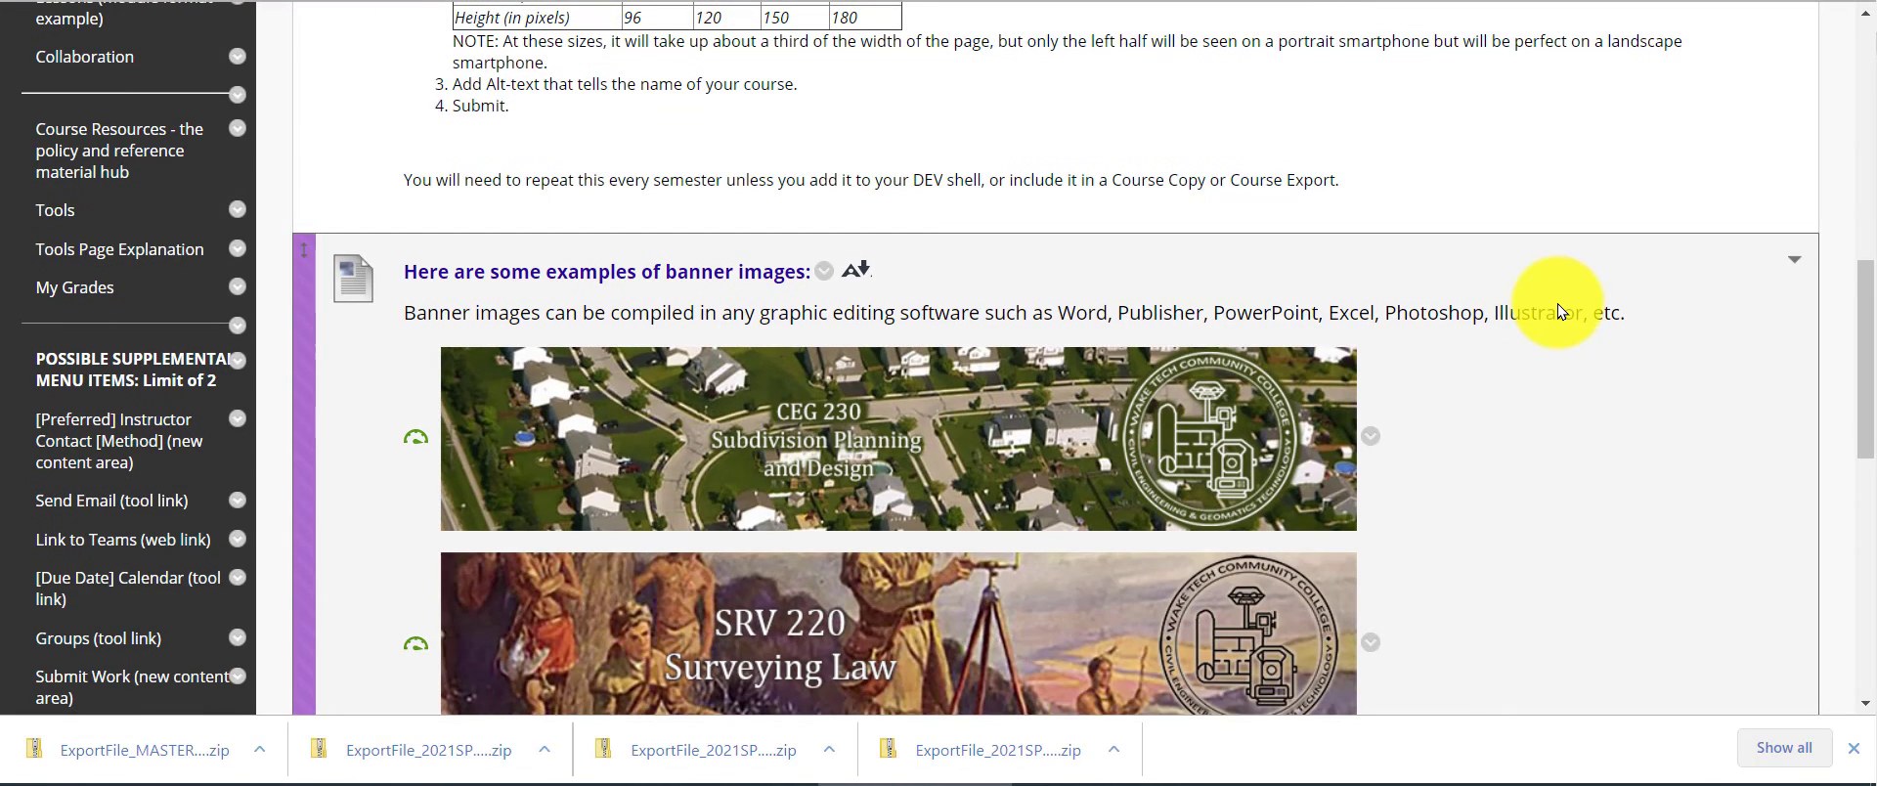